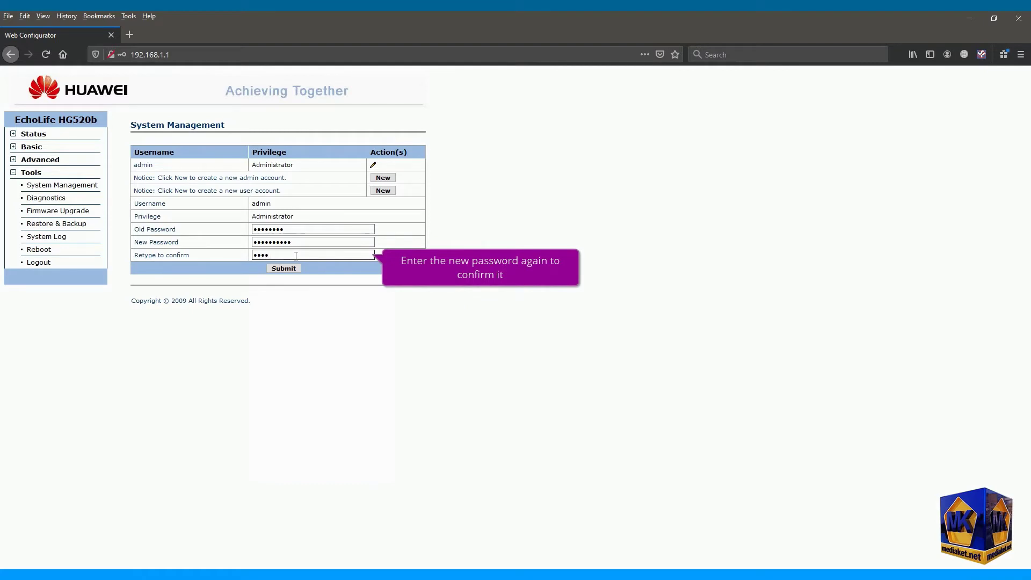
# - Retype the new password to confirm it and submit the admin account's password change
pyautogui.write('****')
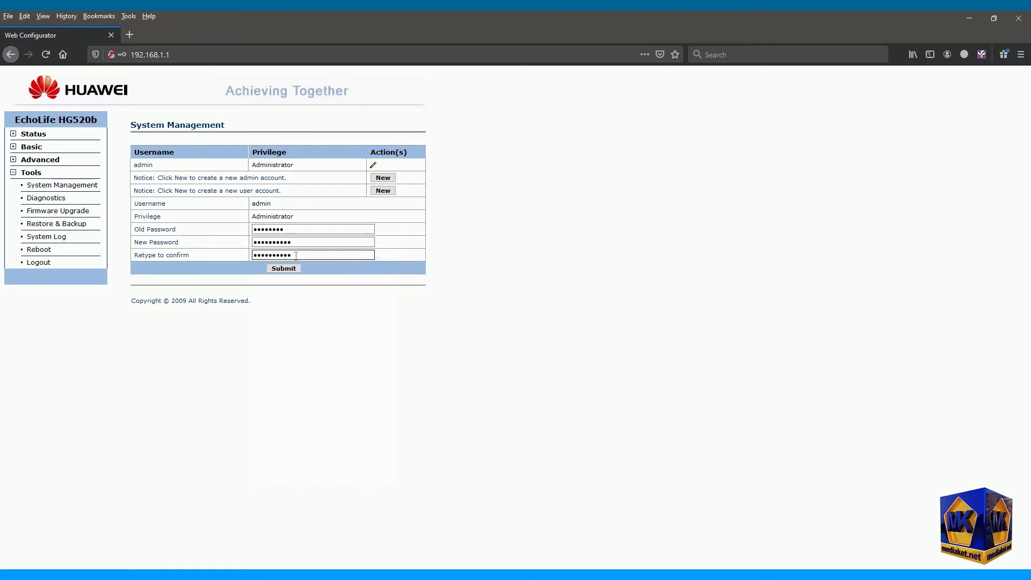
pyautogui.click(284, 269)
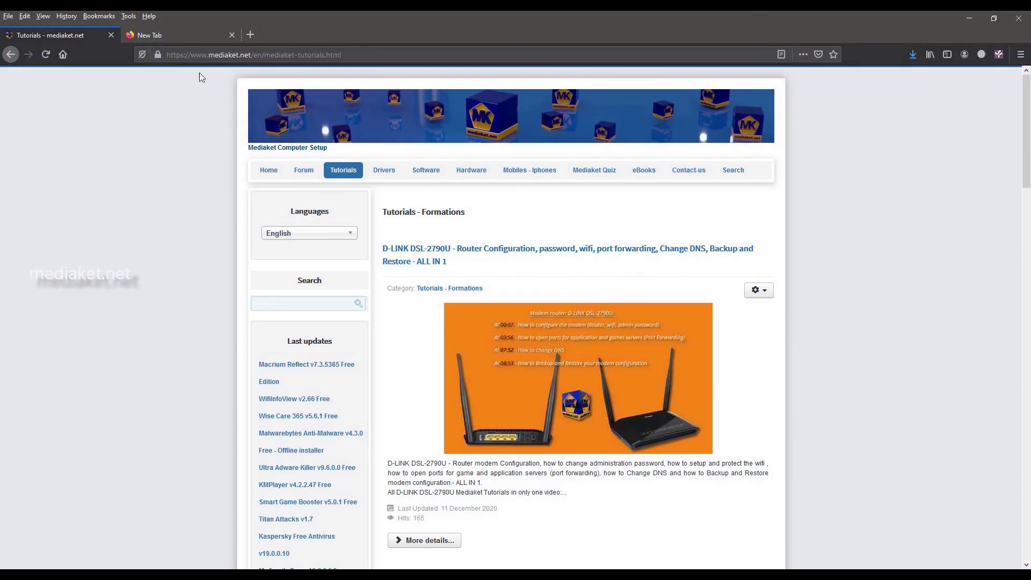
# - Open the router configuration page at 192.168.1.1 in the new tab and sign in with the prefilled credentials
pyautogui.click(166, 33)
pyautogui.write('192.16')
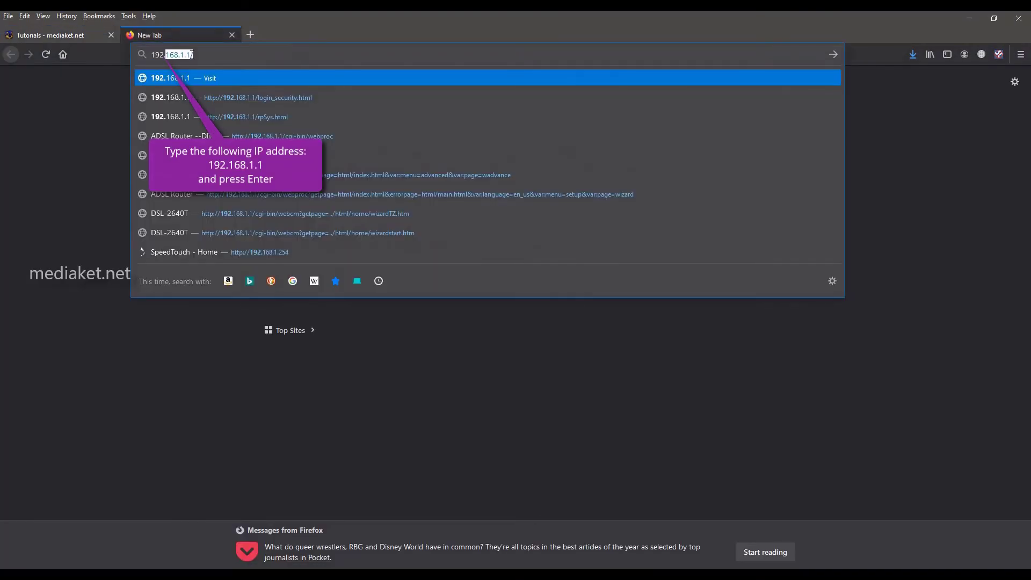
pyautogui.write('8.1.1')
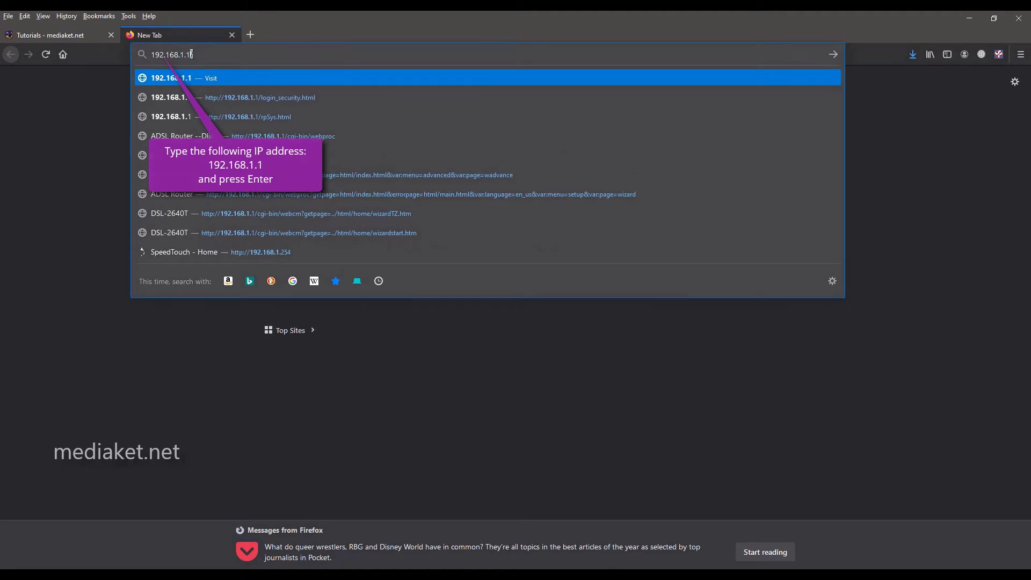
pyautogui.press('Escape')
pyautogui.press('Return')
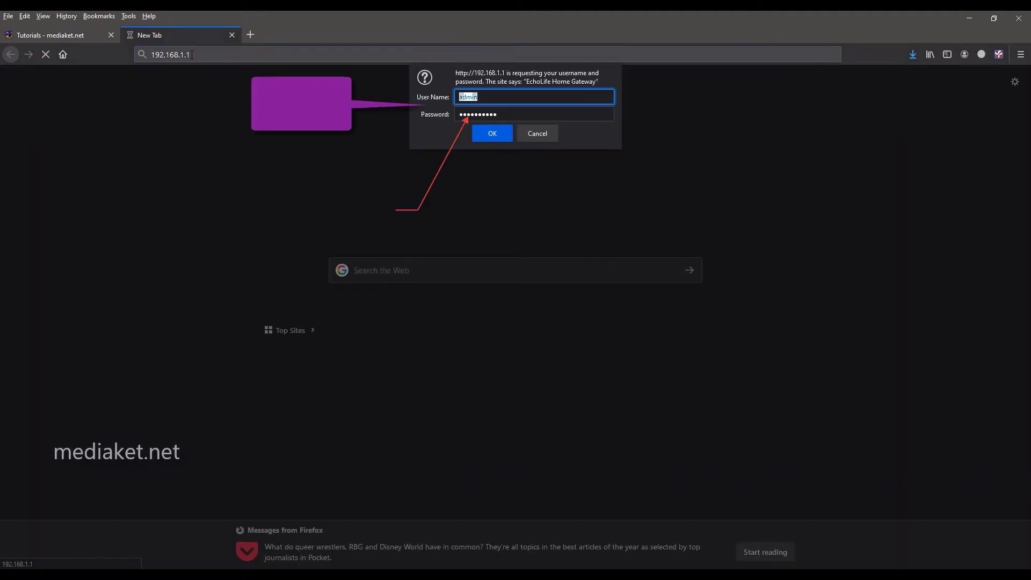
pyautogui.click(500, 133)
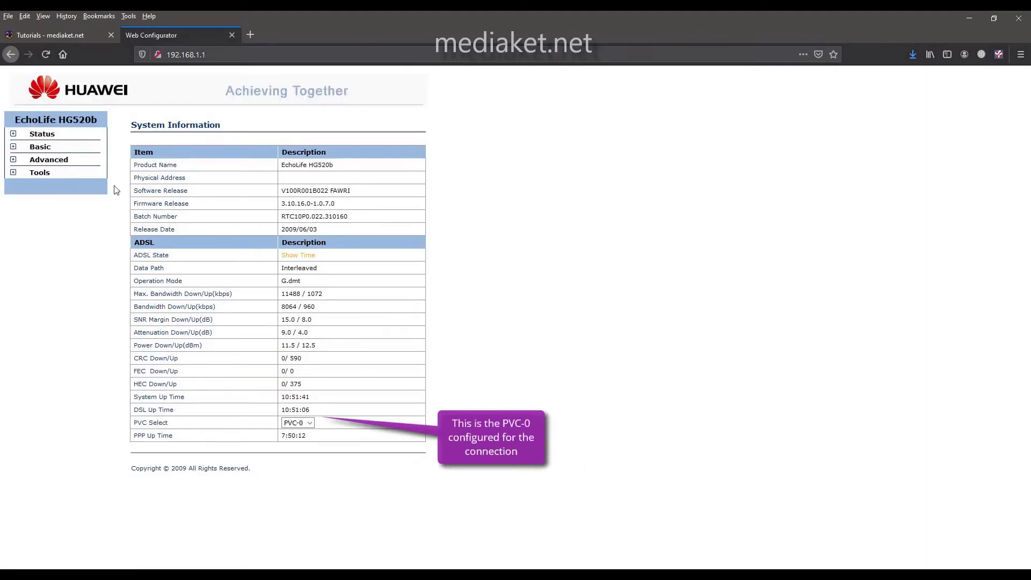
# - Check which PVC is selected for the connection in the ADSL system information
pyautogui.moveTo(169, 424); pyautogui.dragTo(140, 424)
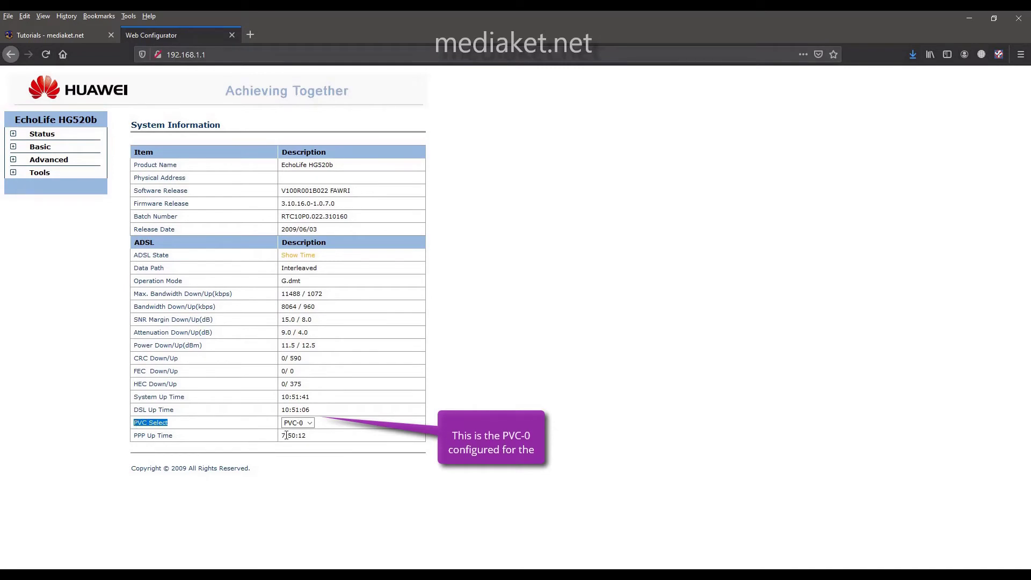
pyautogui.click(299, 423)
pyautogui.click(294, 435)
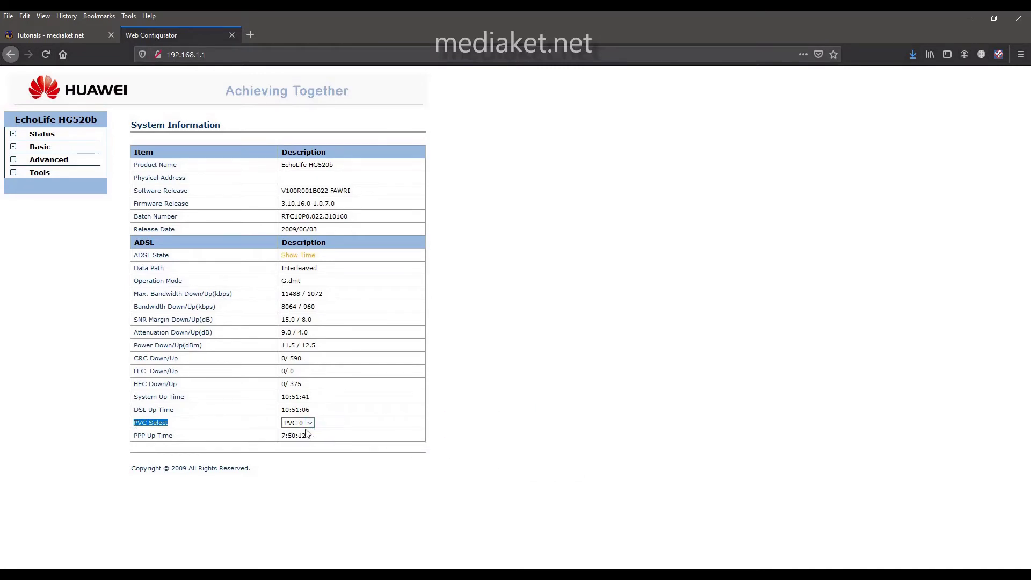
# - In the basic NAT settings, select virtual circuit PVC0 and open its virtual server configuration
pyautogui.click(41, 149)
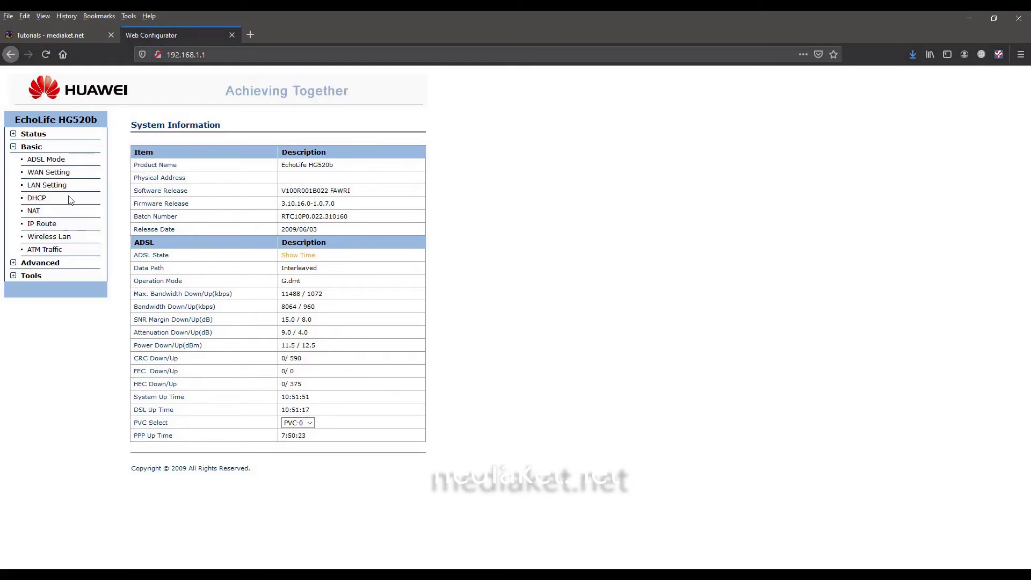
pyautogui.click(34, 213)
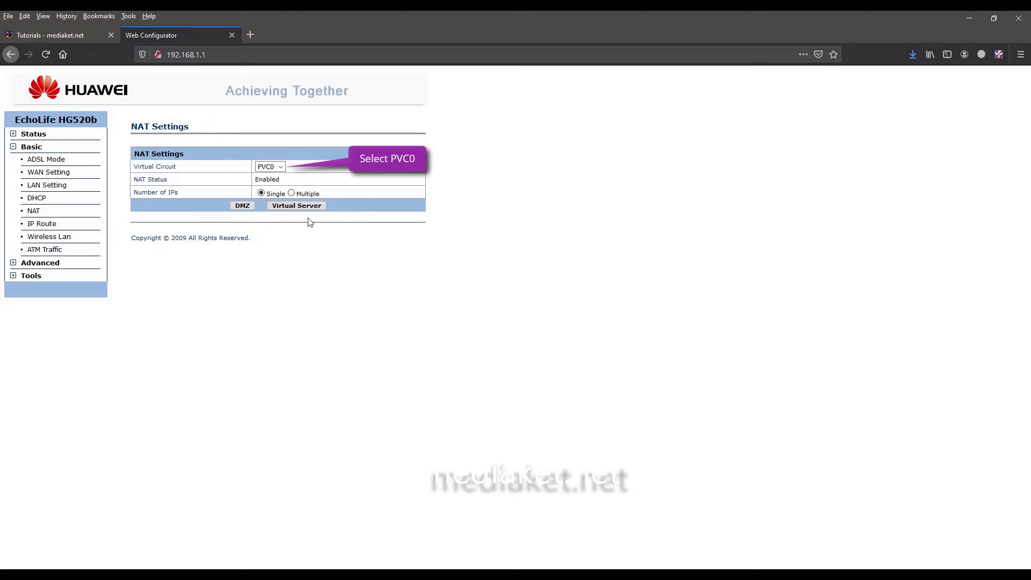
pyautogui.click(279, 166)
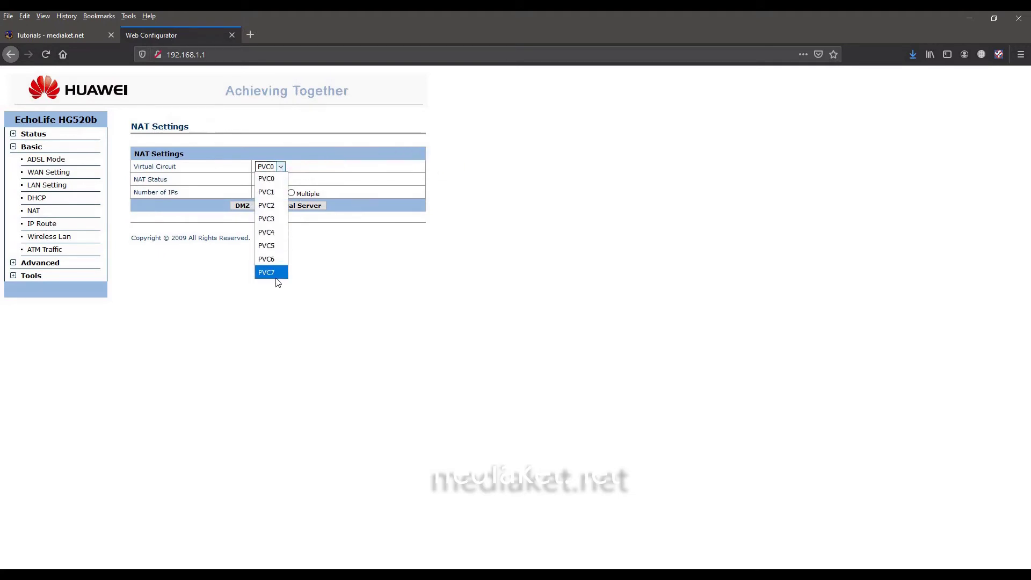
pyautogui.click(266, 178)
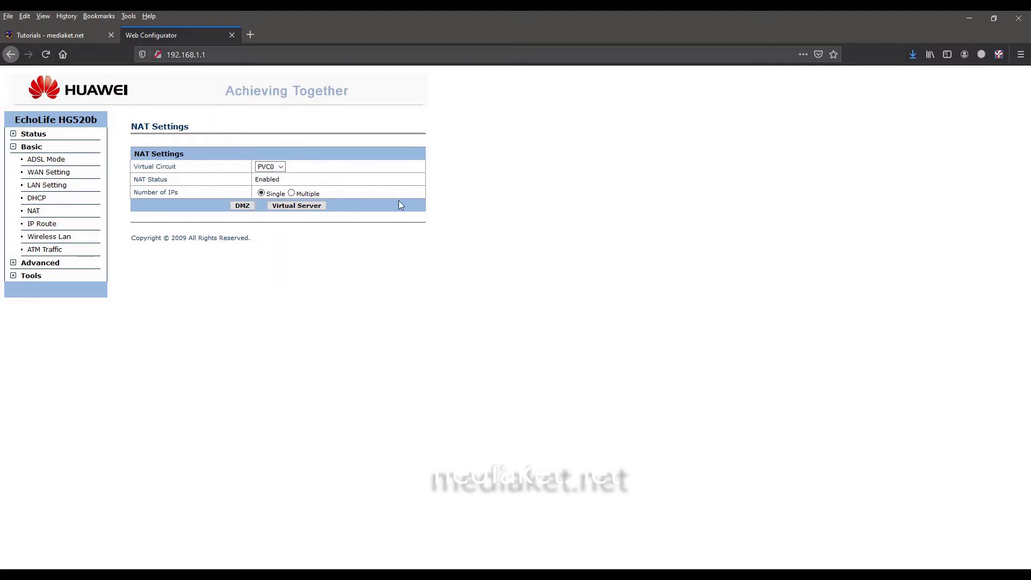
pyautogui.click(296, 210)
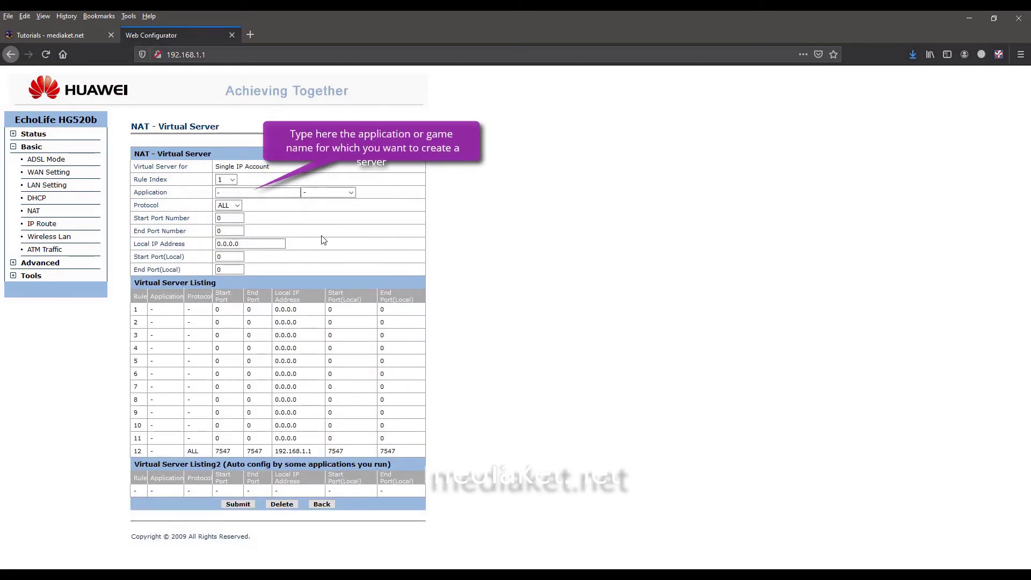
# - Name the application for rule 1 "Call of duty 4 MW" and select ALL as its protocol
pyautogui.click(220, 192)
pyautogui.press('BackSpace')
pyautogui.write('Call')
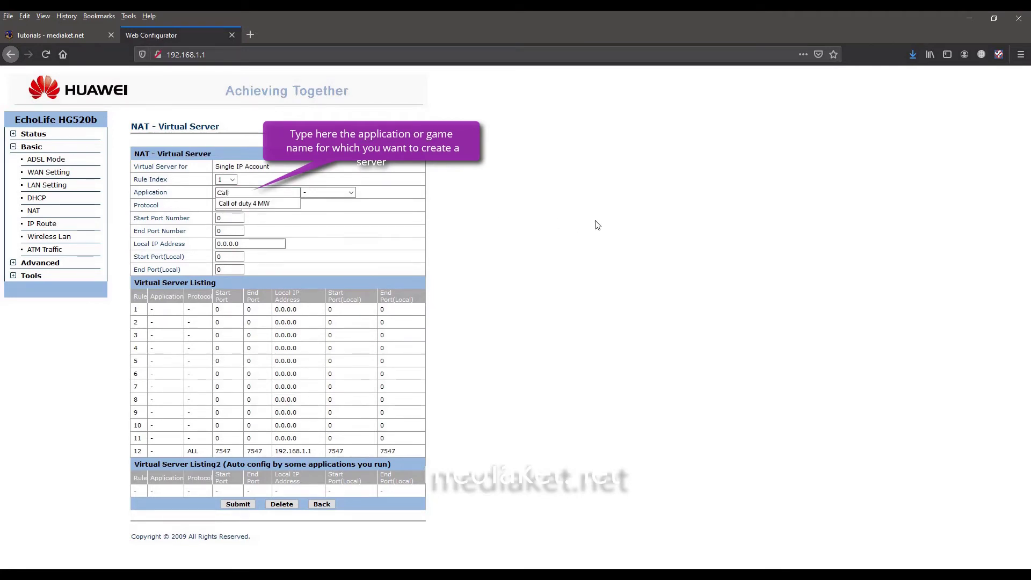
pyautogui.write(' of duty 4 MW')
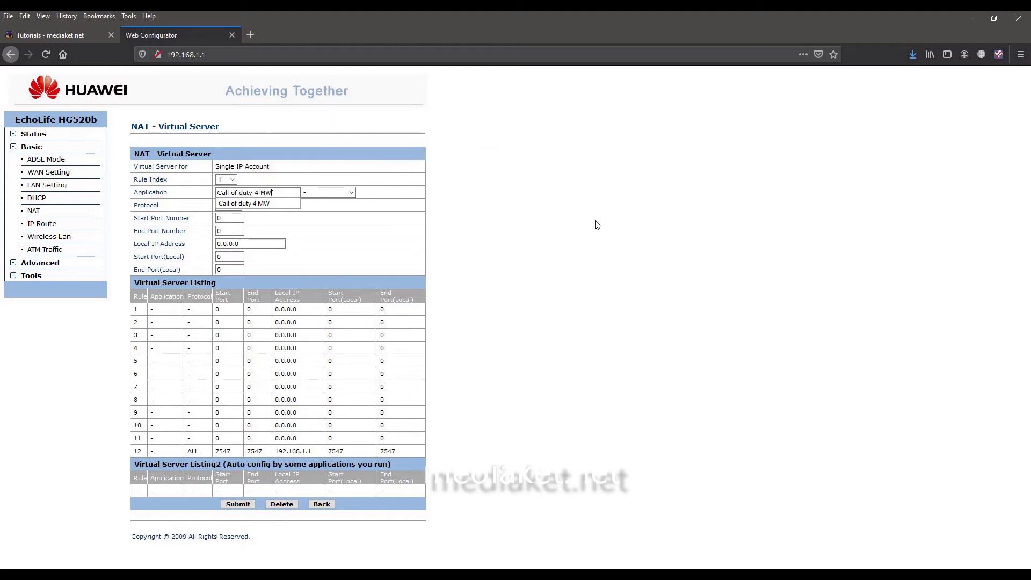
pyautogui.click(258, 205)
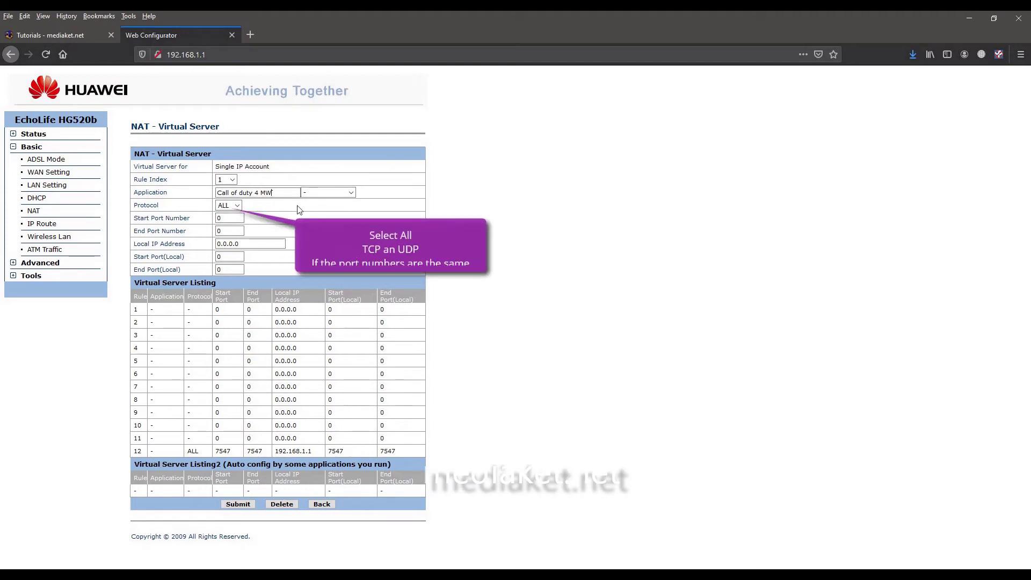
pyautogui.click(238, 206)
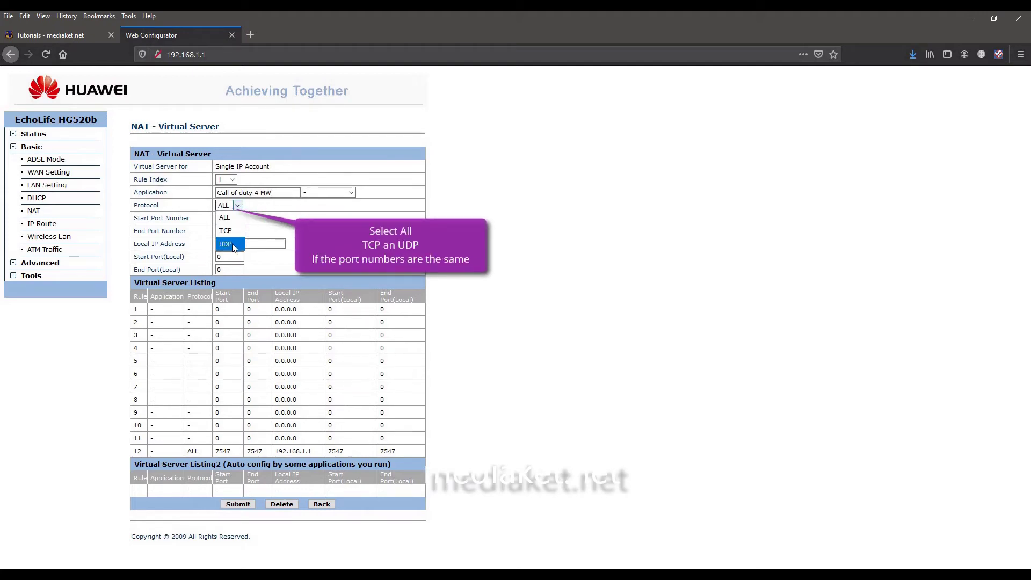
pyautogui.click(231, 219)
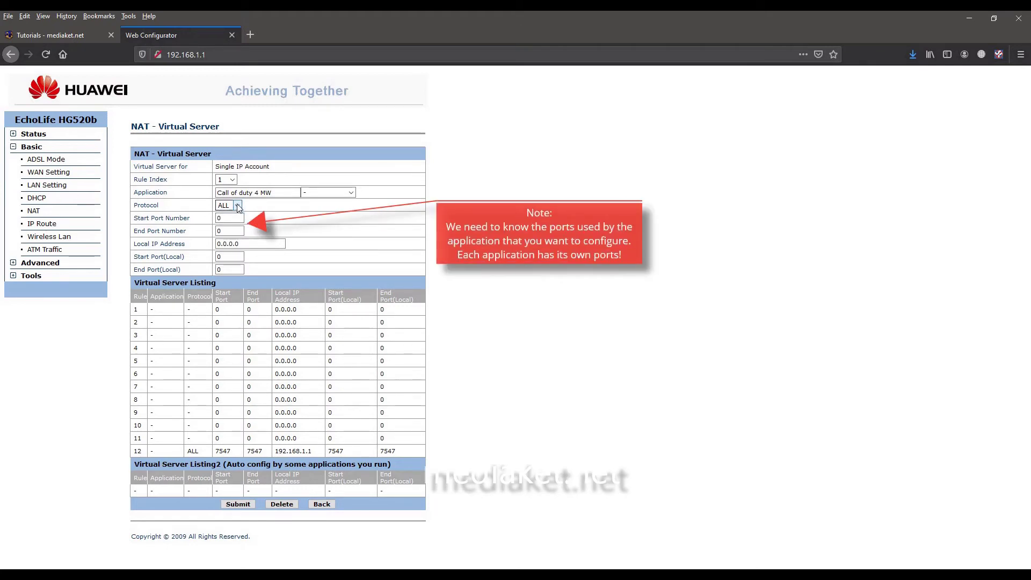
# - Set both the start and end port numbers of rule 1 to 28960
pyautogui.doubleClick(228, 218)
pyautogui.write('2')
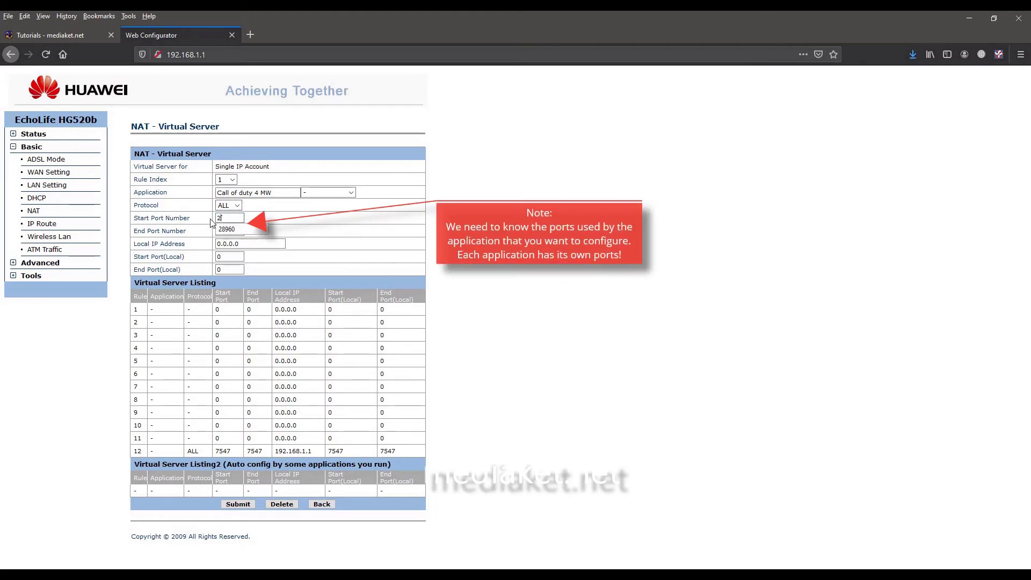
pyautogui.write('8960')
pyautogui.press('Tab')
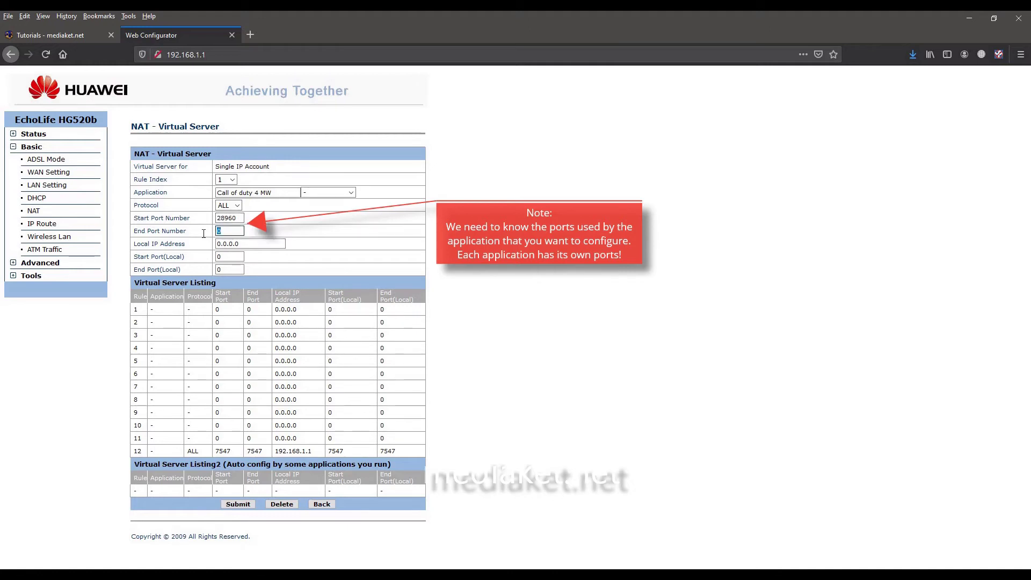
pyautogui.write('2896')
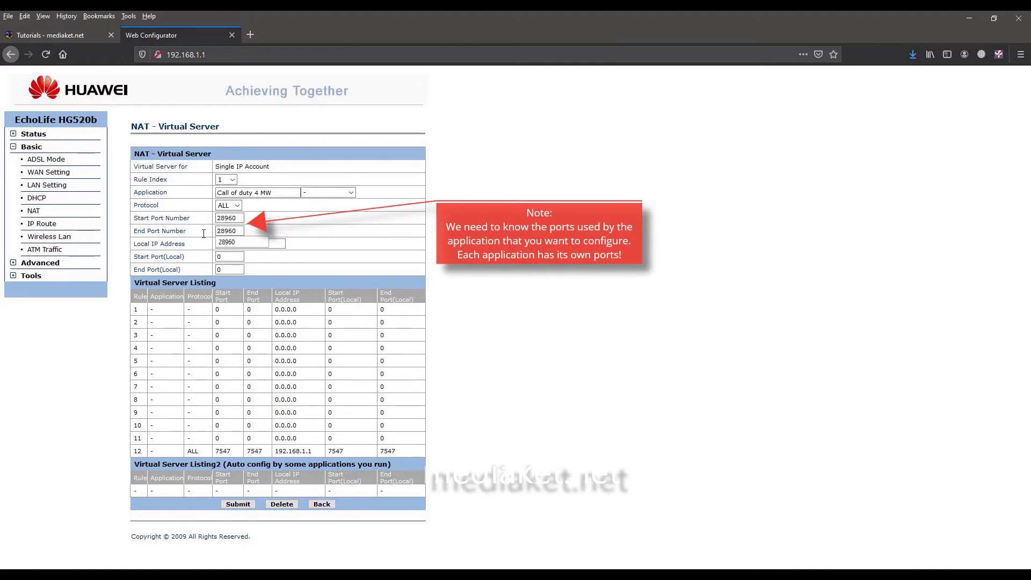
pyautogui.write('0')
# - Set the local IP address of rule 1 to 192.168.1.2
pyautogui.click(243, 243)
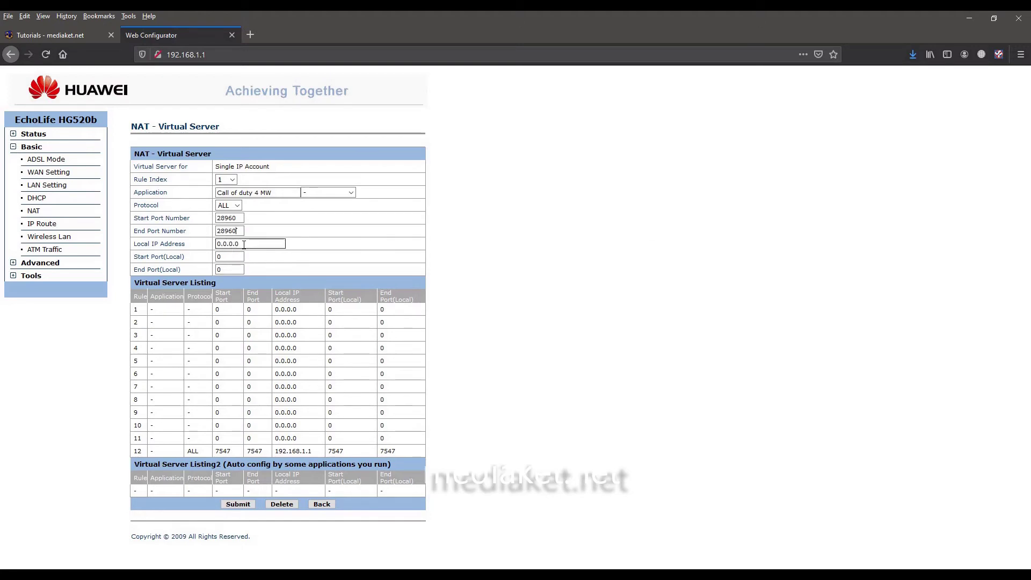
pyautogui.doubleClick(244, 245)
pyautogui.write('1')
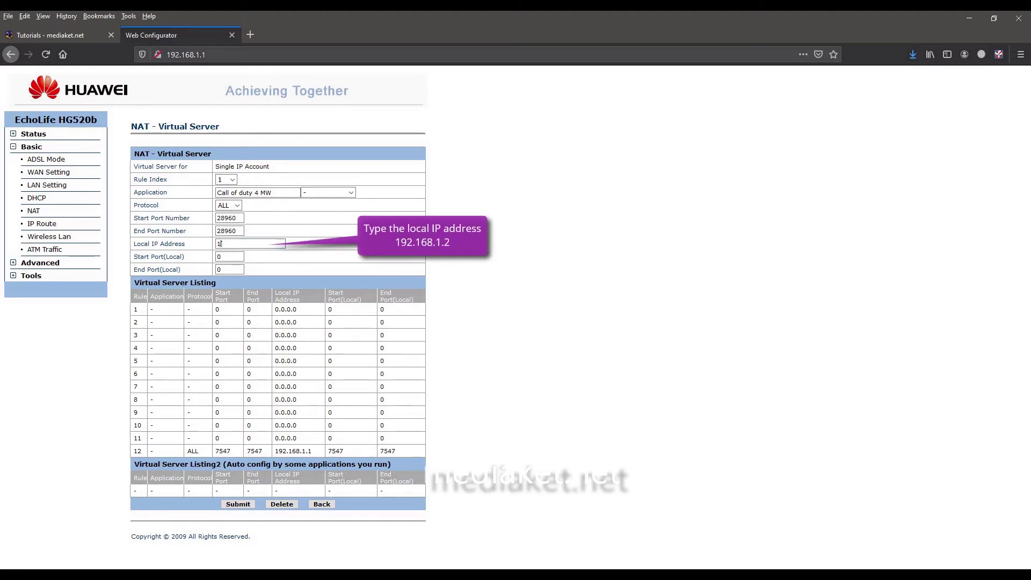
pyautogui.write('92.16')
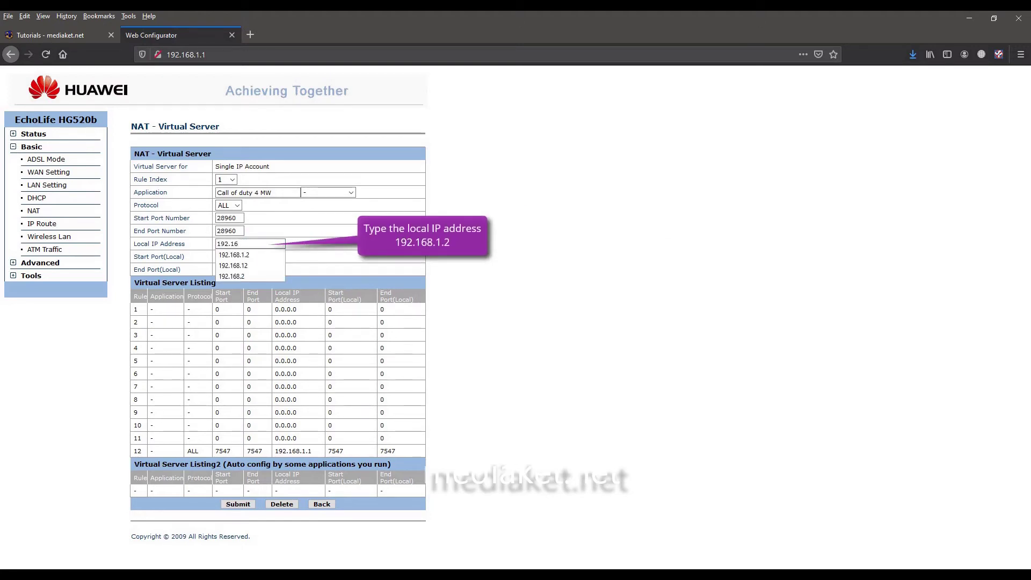
pyautogui.write('8.1.')
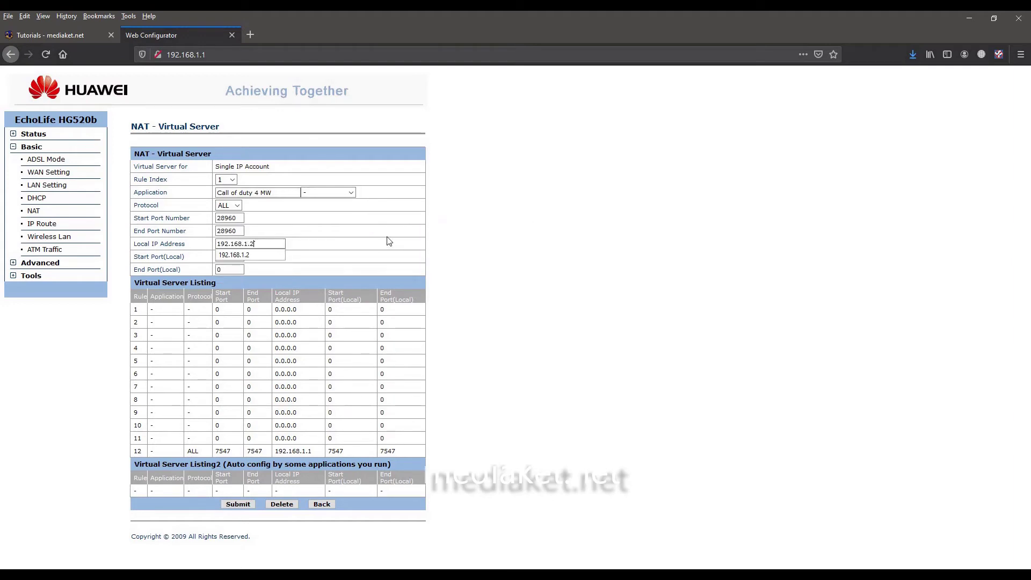
pyautogui.write('2')
pyautogui.press('Tab')
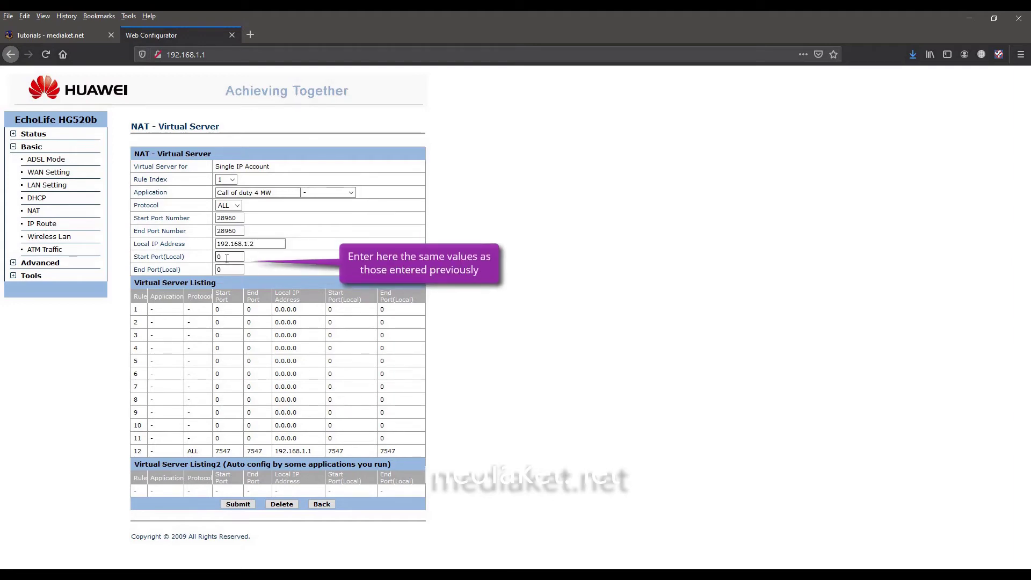
# - Set the local start and end ports to 28960, then submit rule 1 and check its row in the listing
pyautogui.write('2896')
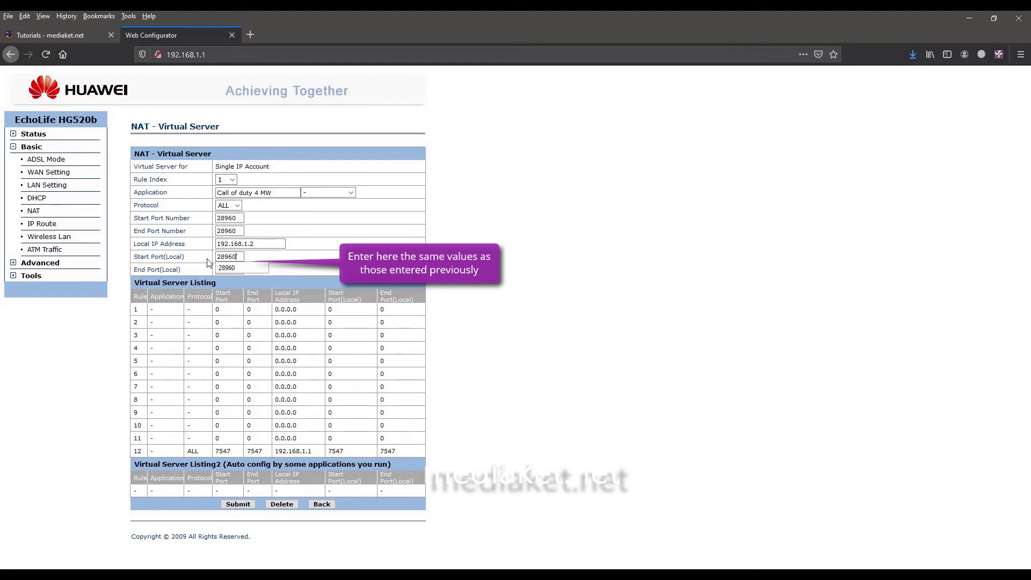
pyautogui.press('Tab')
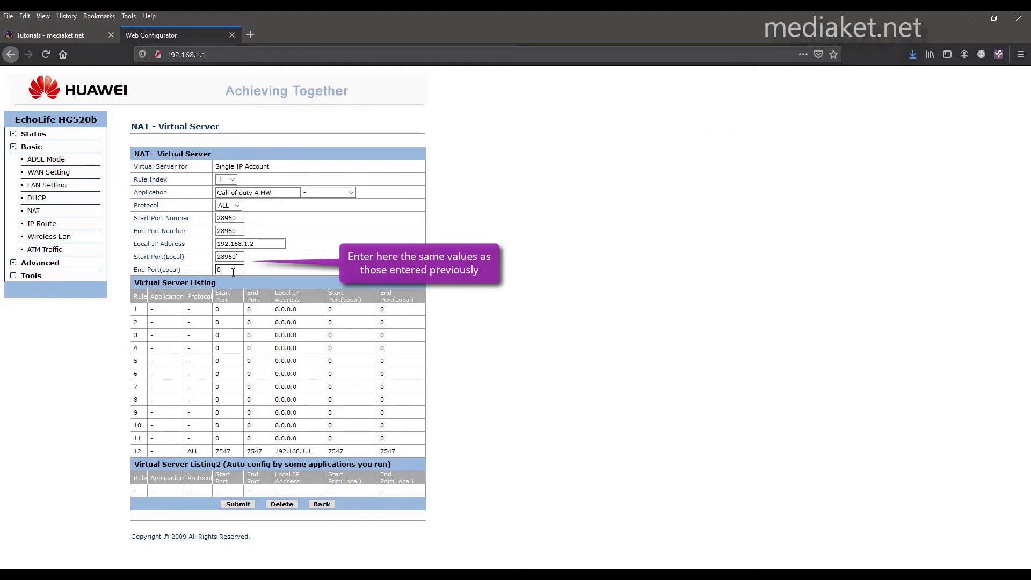
pyautogui.write('289')
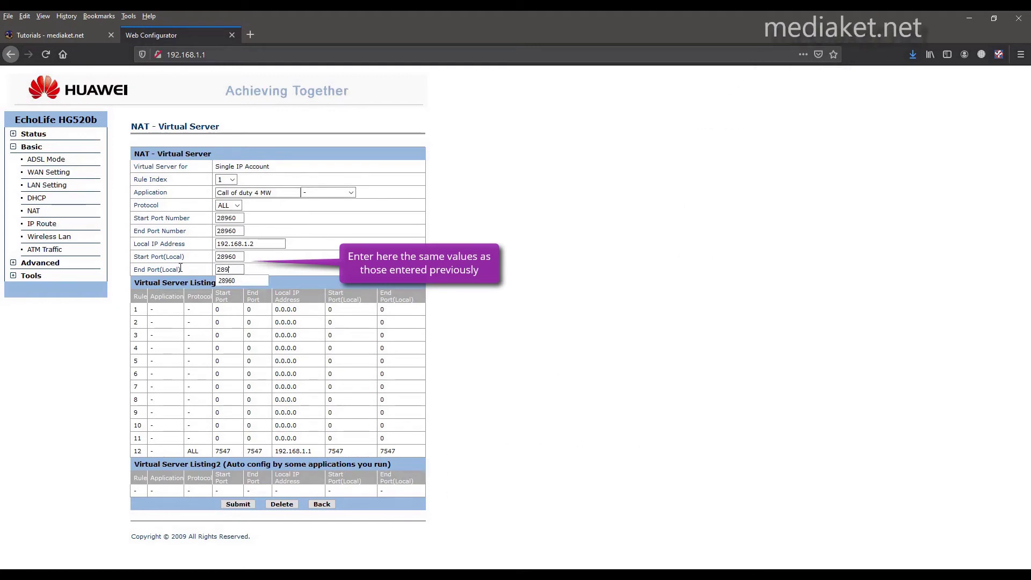
pyautogui.write('60')
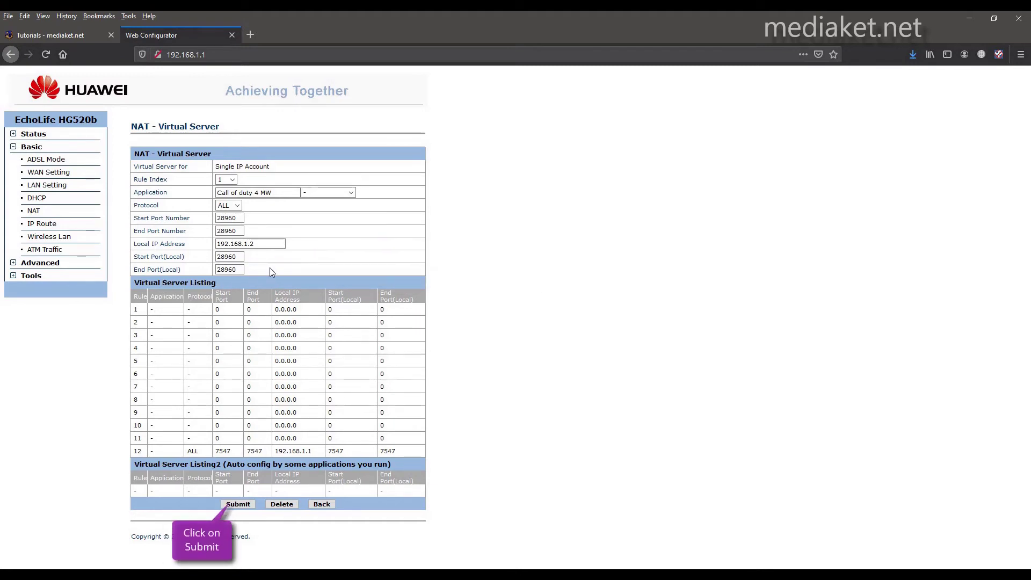
pyautogui.click(238, 505)
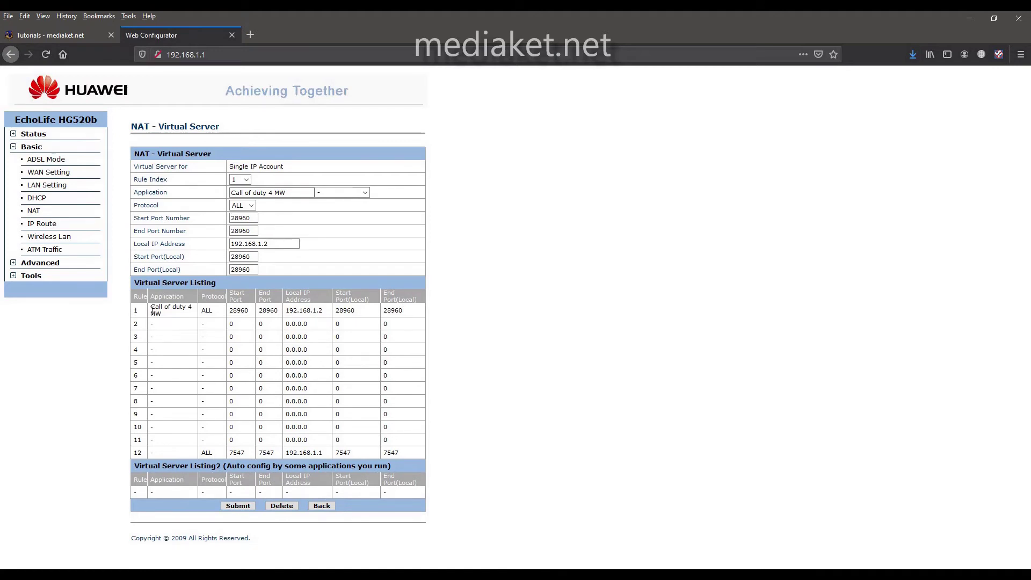
pyautogui.moveTo(151, 309); pyautogui.dragTo(404, 311)
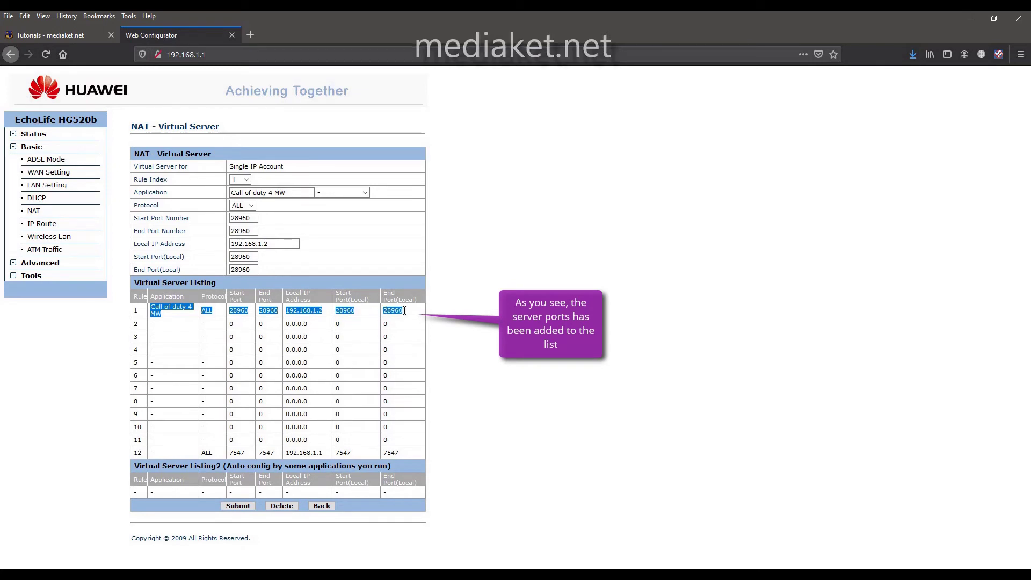
pyautogui.click(407, 316)
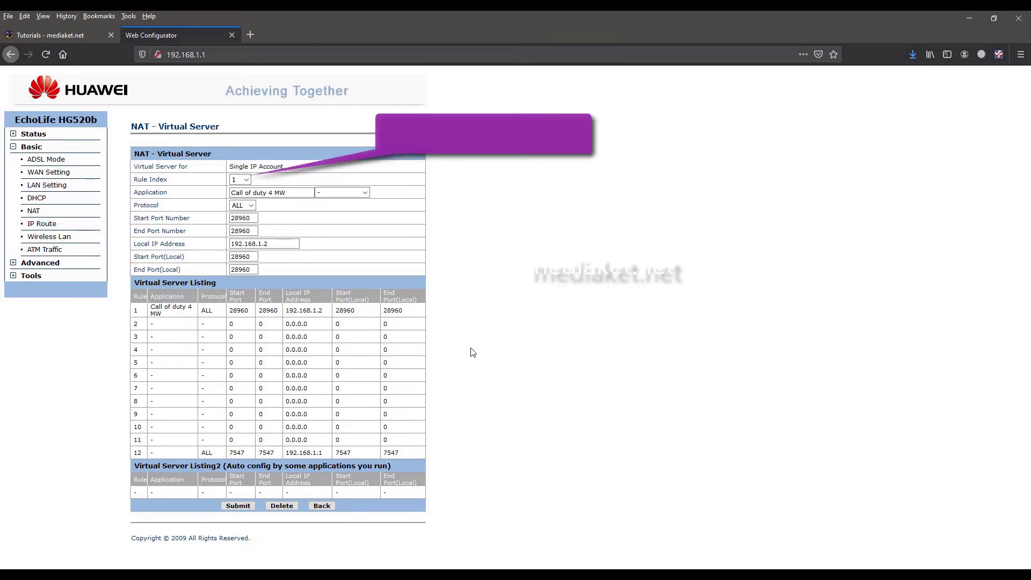
# - Select virtual server rule index 2, name its application "Emule" and choose the TCP protocol
pyautogui.click(246, 179)
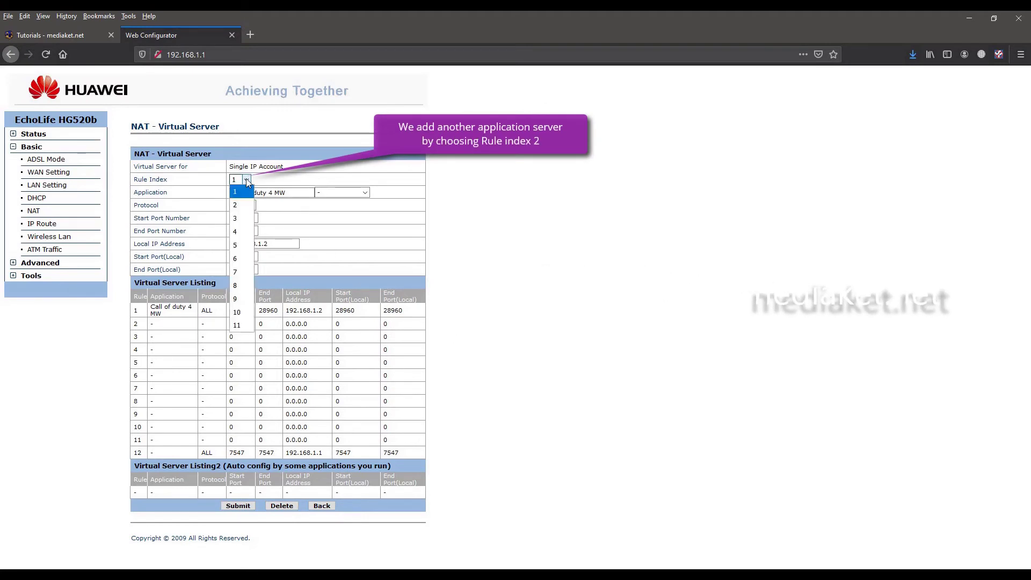
pyautogui.click(242, 203)
pyautogui.doubleClick(252, 193)
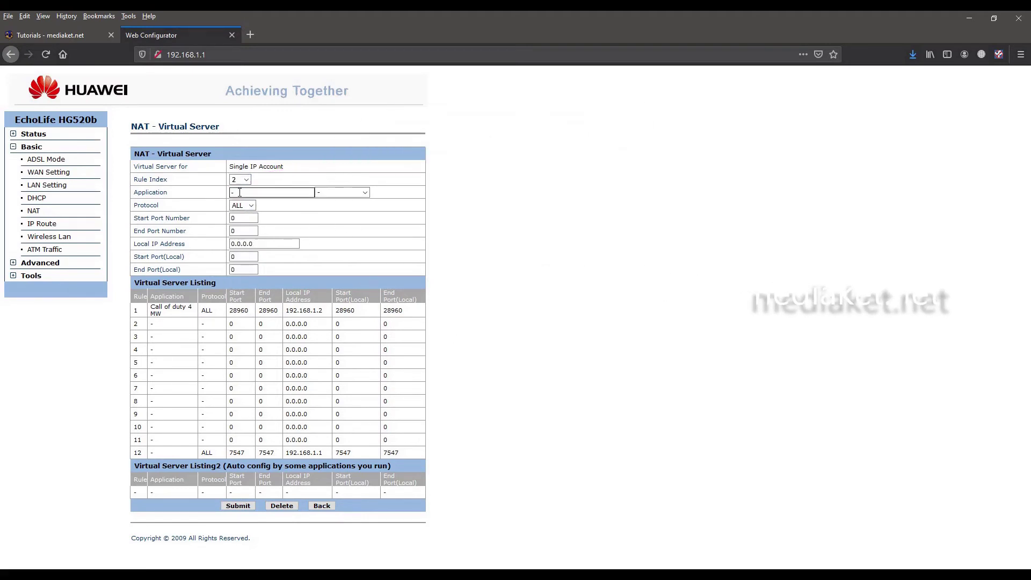
pyautogui.write('Em')
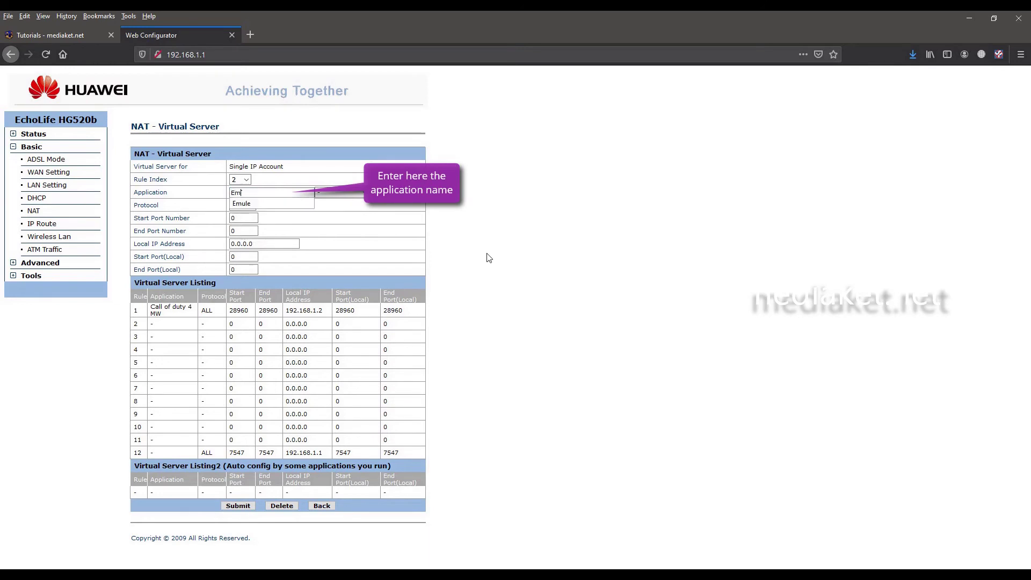
pyautogui.write('ule')
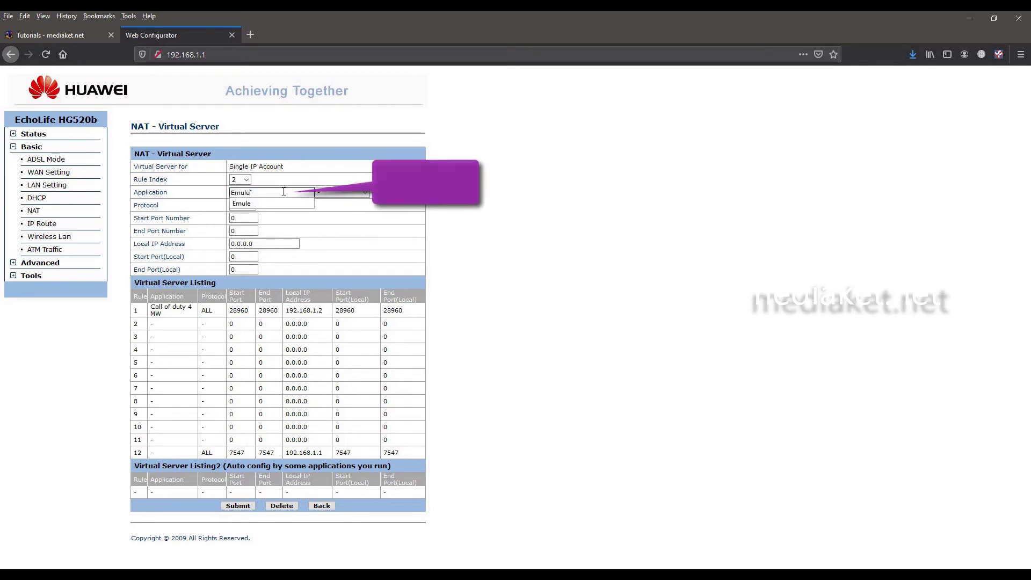
pyautogui.click(243, 203)
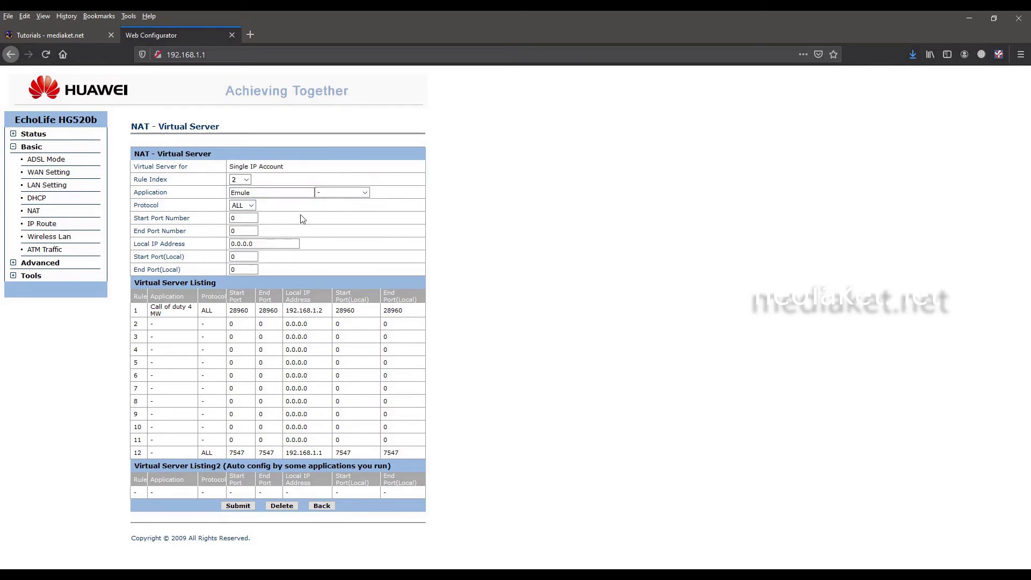
pyautogui.click(253, 206)
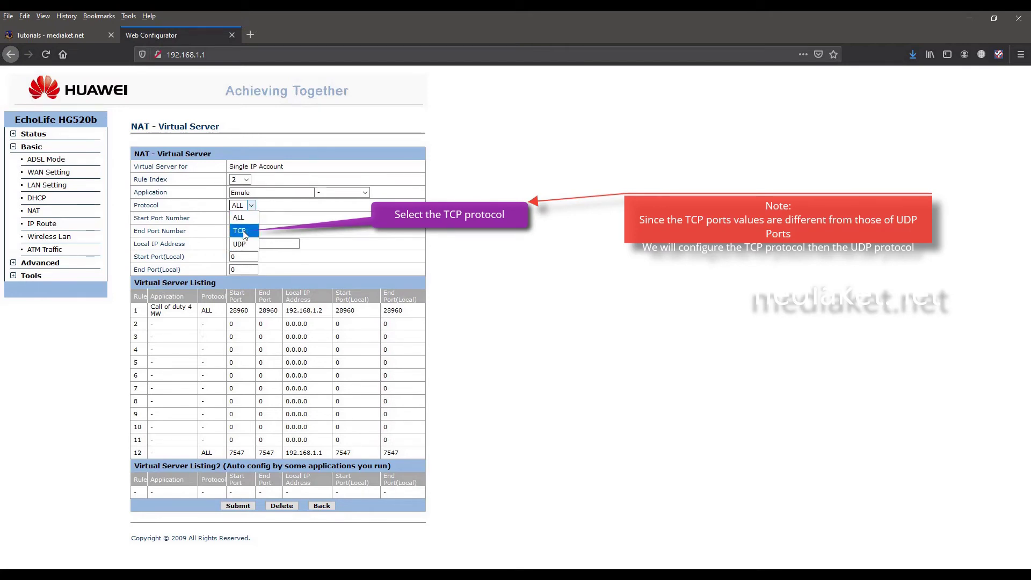
pyautogui.click(244, 231)
# - Set both the start and end port numbers of rule 2 to 4662
pyautogui.click(240, 218)
pyautogui.press('BackSpace')
pyautogui.write('4')
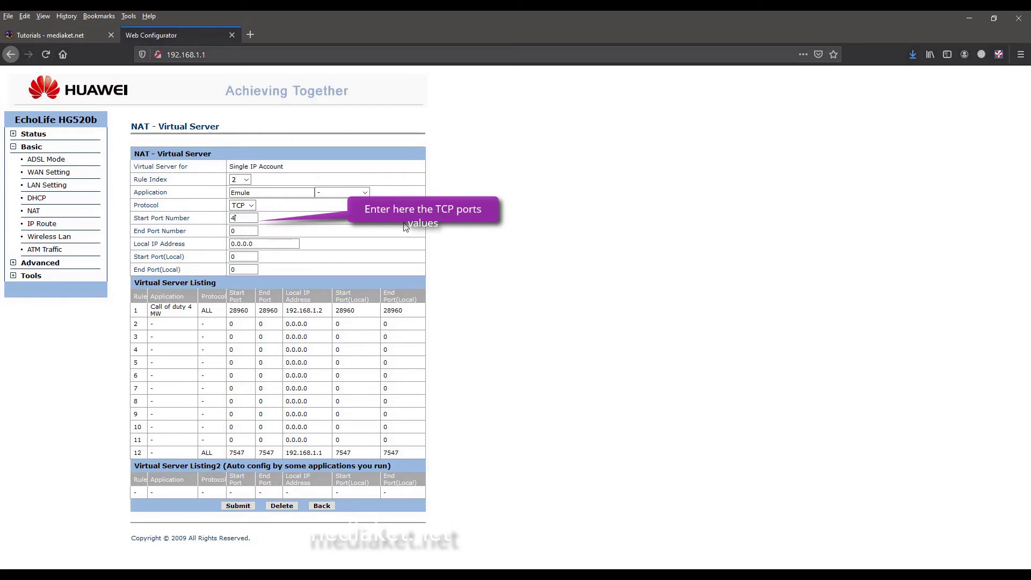
pyautogui.write('662')
pyautogui.click(245, 235)
pyautogui.press('BackSpace')
pyautogui.write('4662')
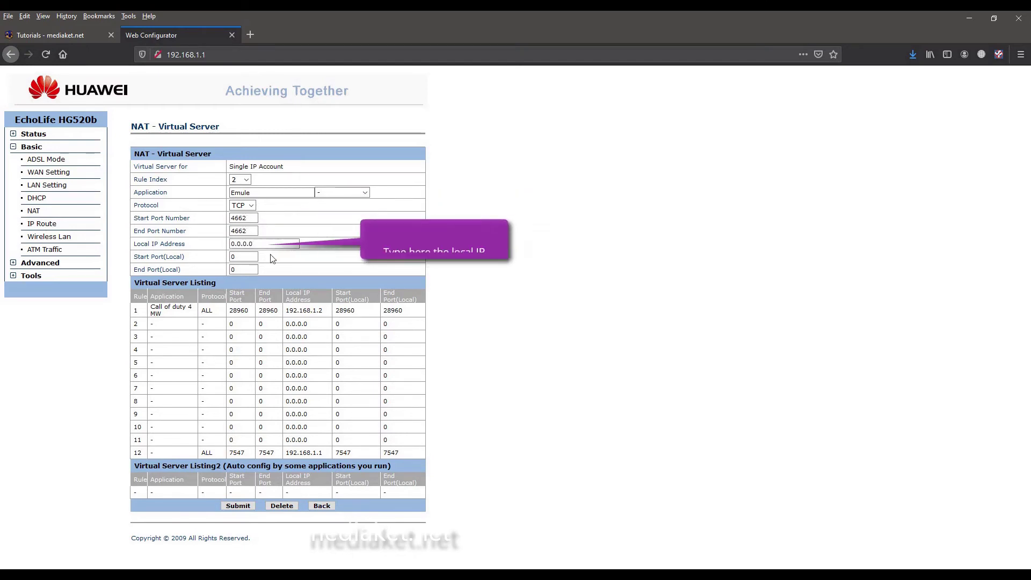
# - Set the local IP address of rule 2 to 192.168.1.2
pyautogui.moveTo(254, 244); pyautogui.dragTo(235, 244)
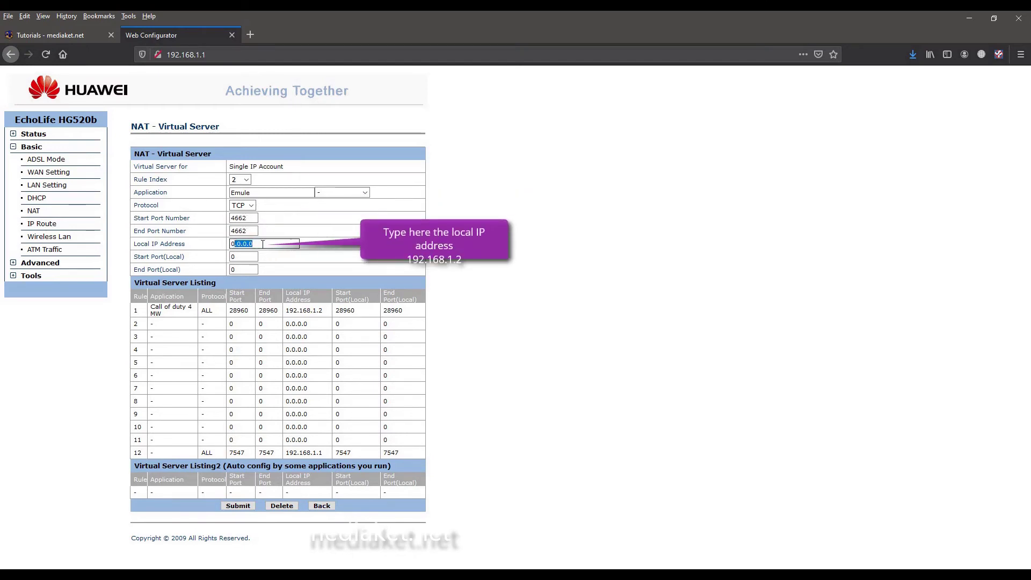
pyautogui.hotkey('ctrl', 'a')
pyautogui.press('BackSpace')
pyautogui.write('192')
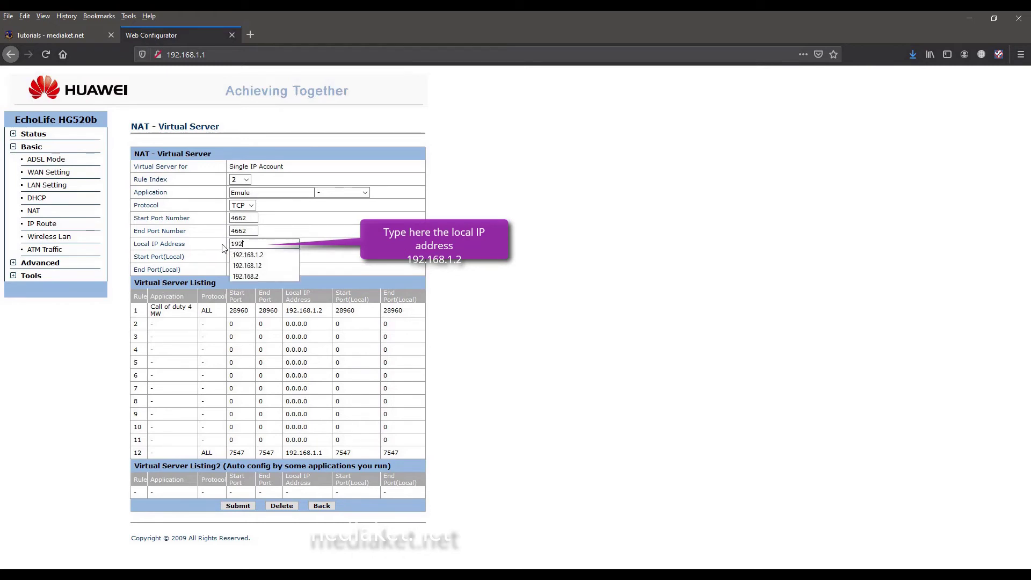
pyautogui.write('.168.1')
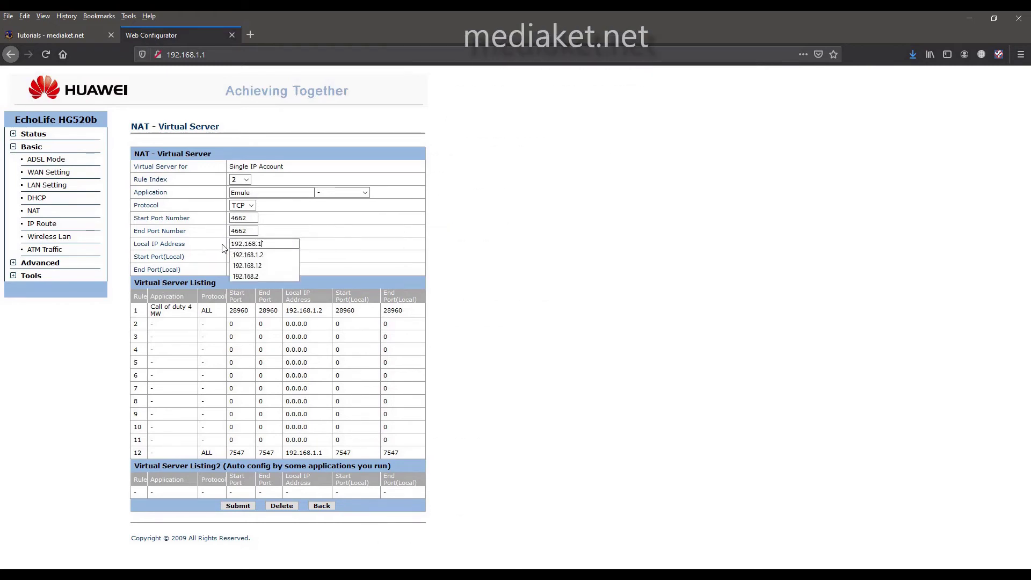
pyautogui.write('.2')
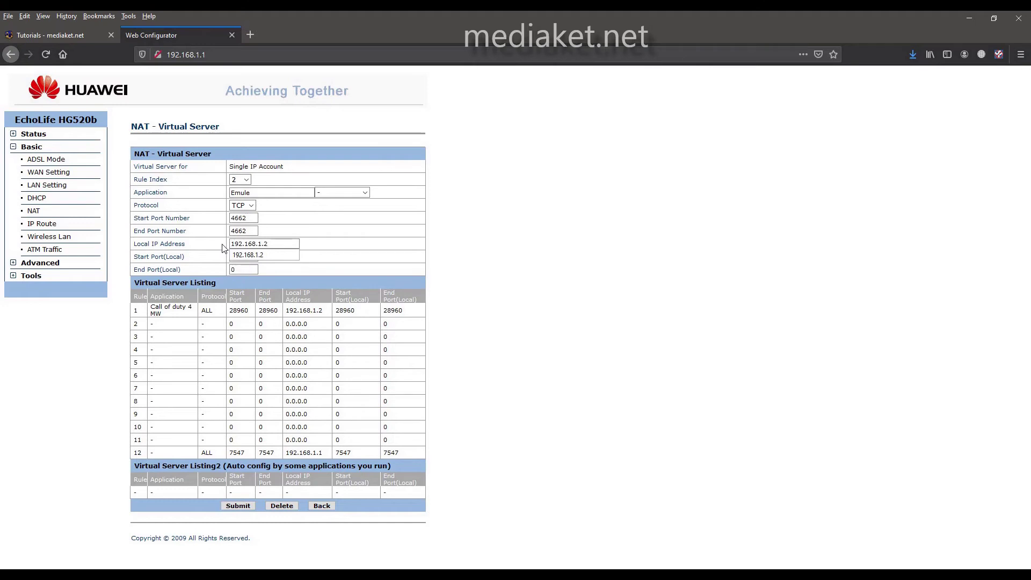
# - Set the local start and local end ports of rule 2 to 4662
pyautogui.click(244, 257)
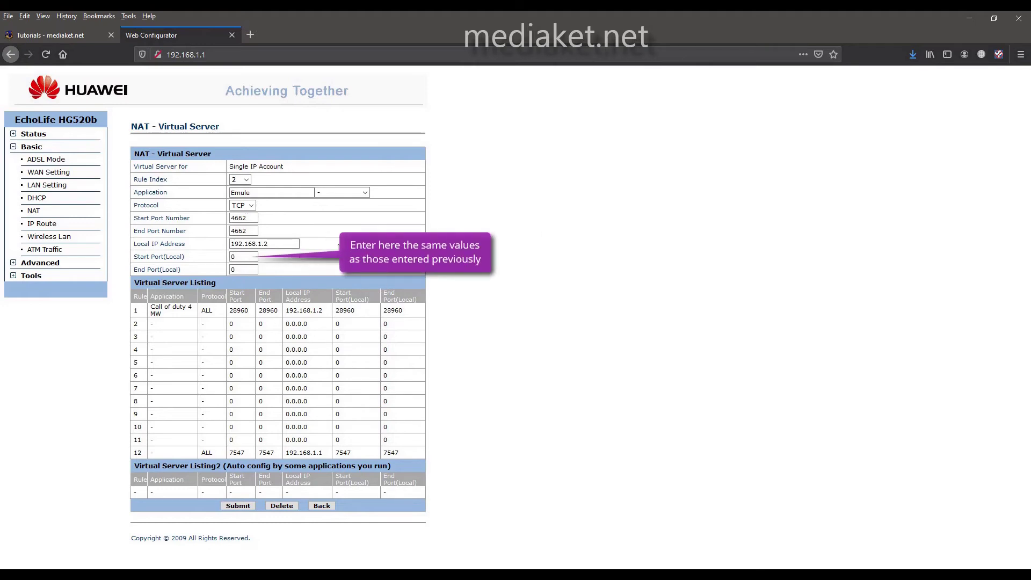
pyautogui.doubleClick(243, 257)
pyautogui.write('4662')
pyautogui.click(267, 267)
pyautogui.doubleClick(244, 269)
pyautogui.write('4')
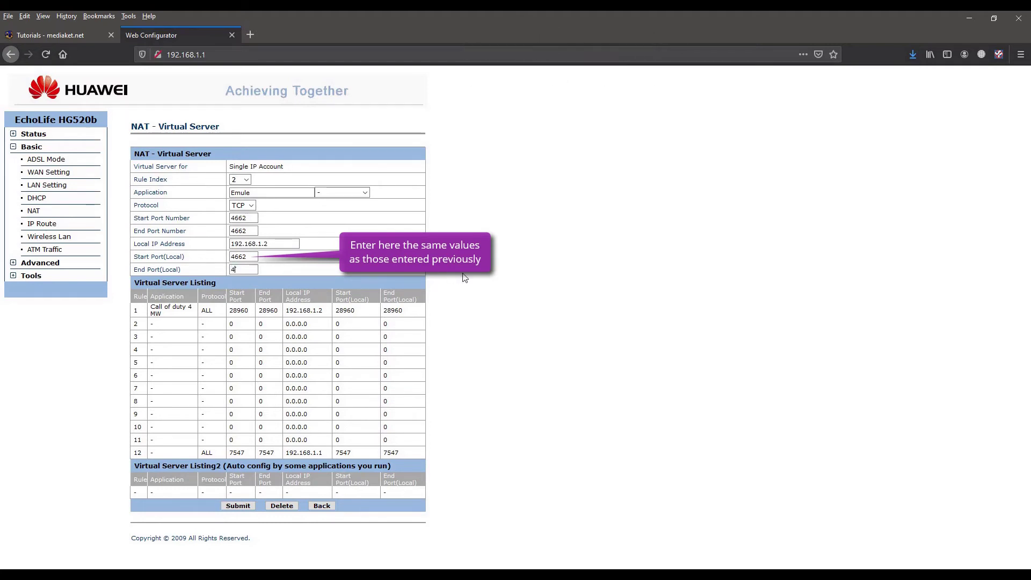
pyautogui.write('662')
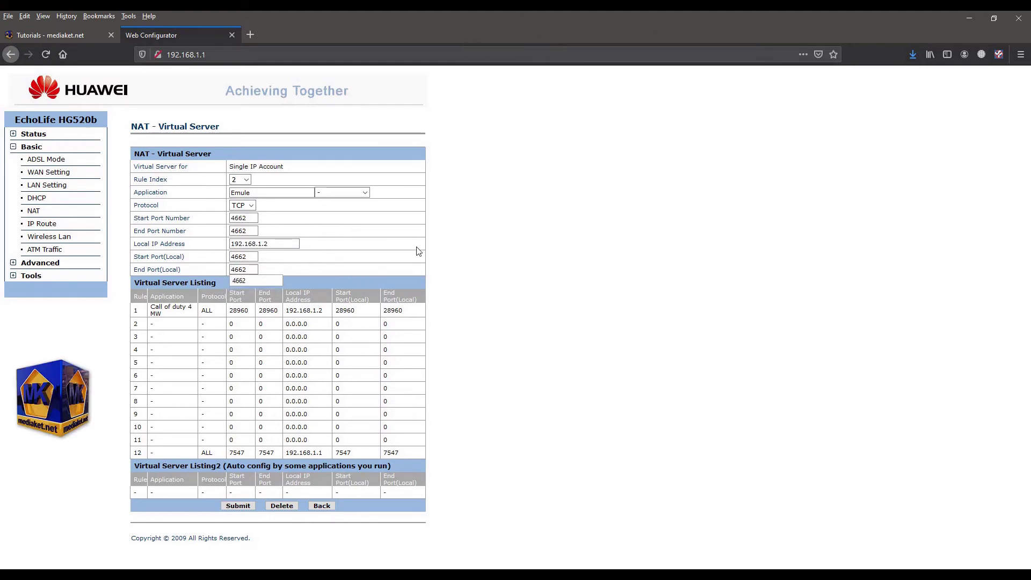
pyautogui.click(245, 282)
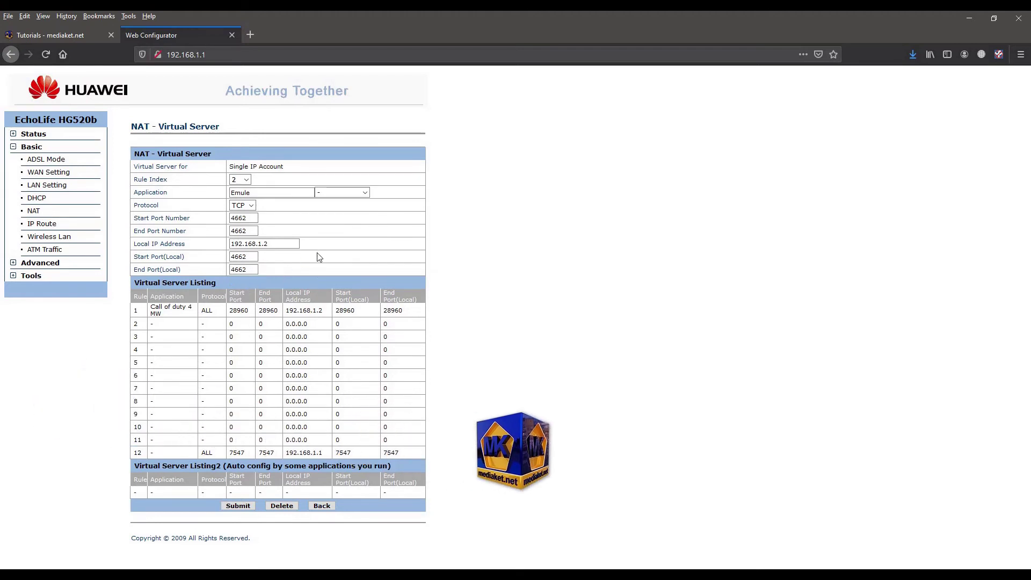
# - Submit rule 2 and check its application and protocol in the virtual server listing
pyautogui.click(238, 507)
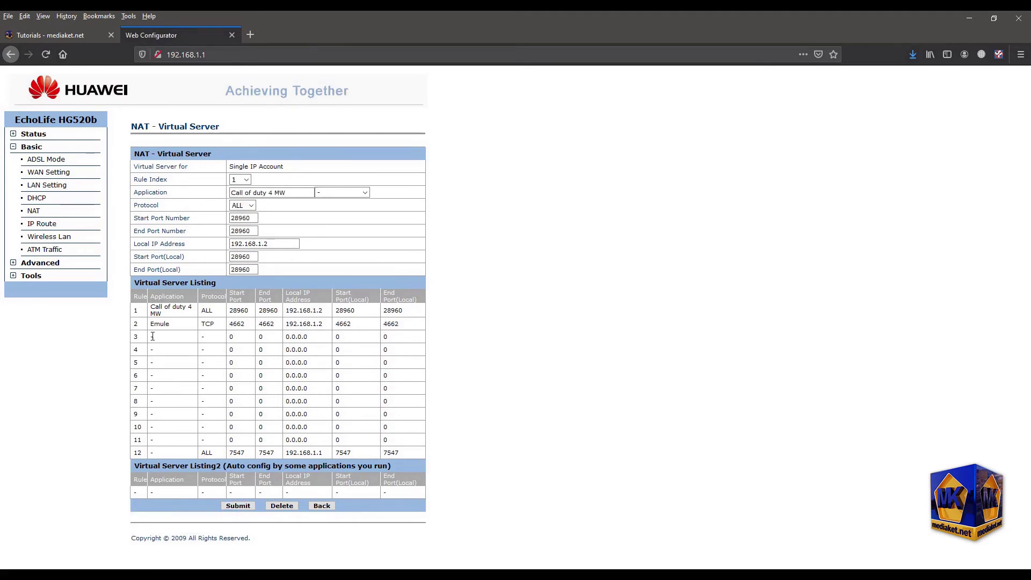
pyautogui.doubleClick(159, 323)
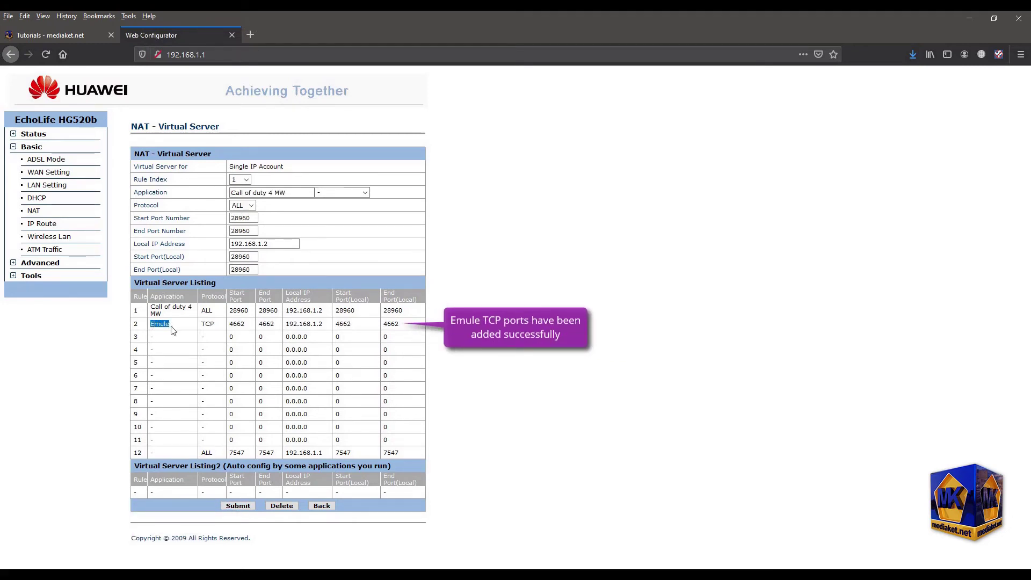
pyautogui.click(214, 325)
pyautogui.moveTo(214, 324); pyautogui.dragTo(206, 324)
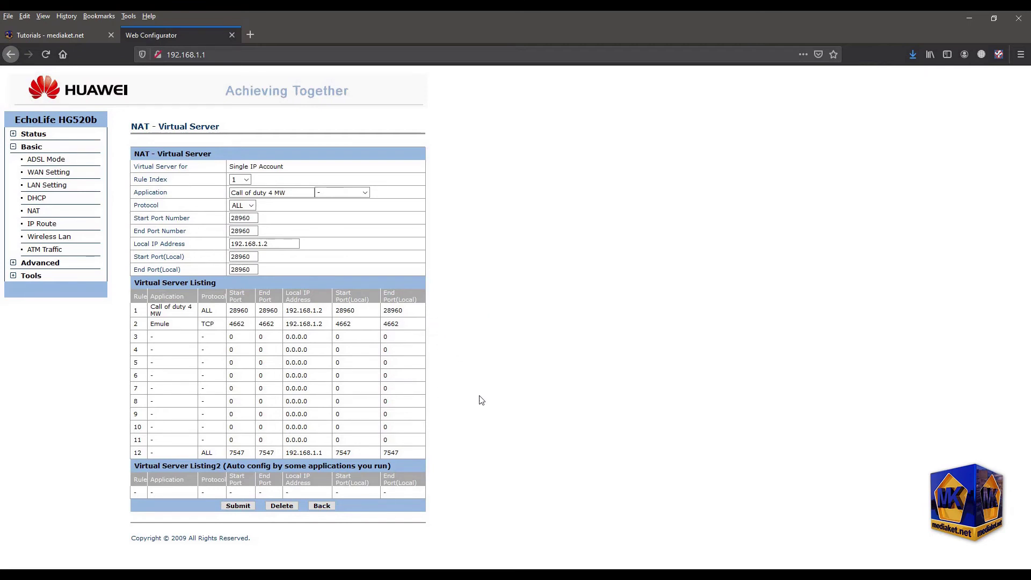
# - Select virtual server rule index 3, name its application "Emule" and choose the UDP protocol
pyautogui.click(247, 180)
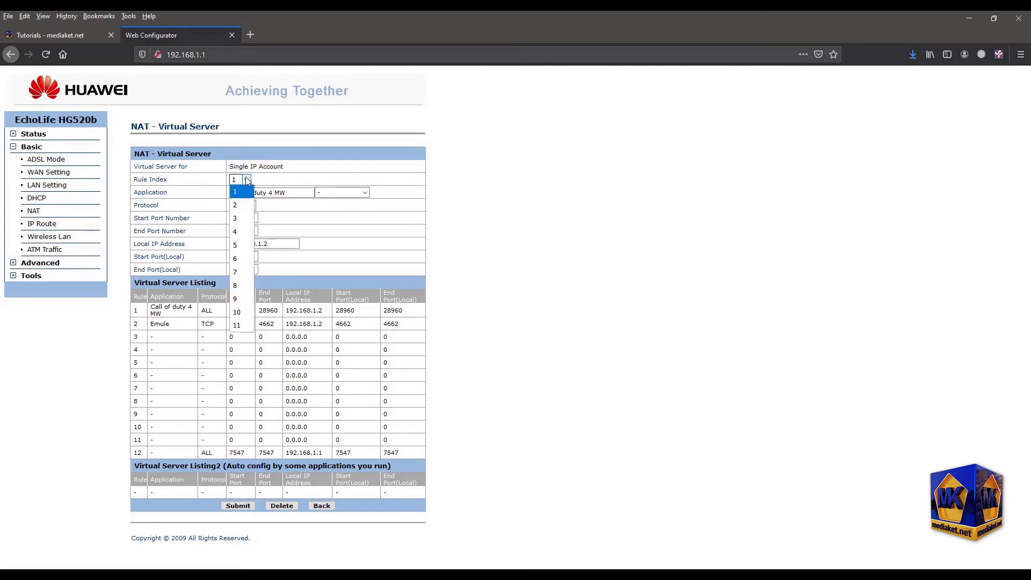
pyautogui.click(236, 205)
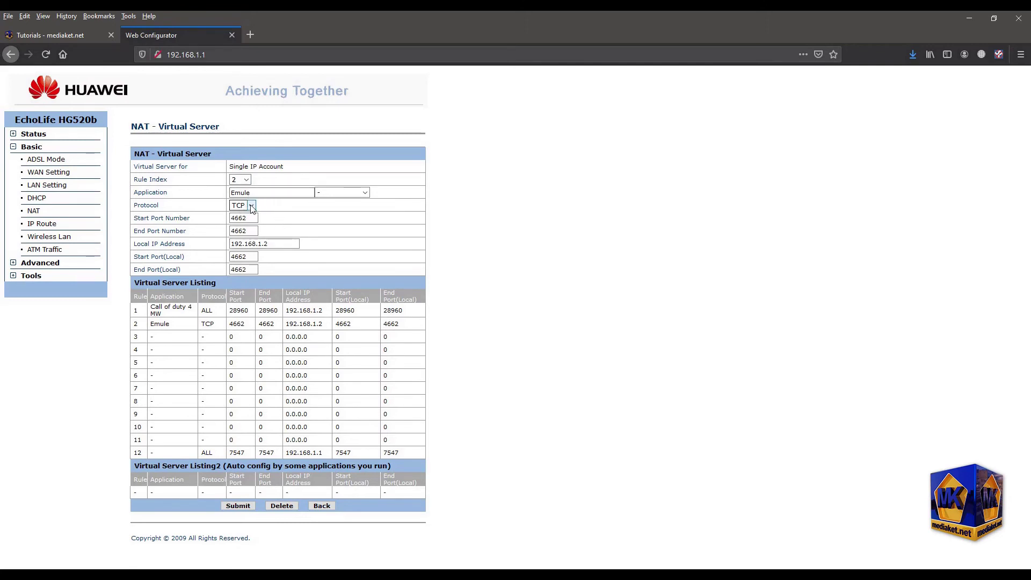
pyautogui.click(246, 179)
pyautogui.click(240, 222)
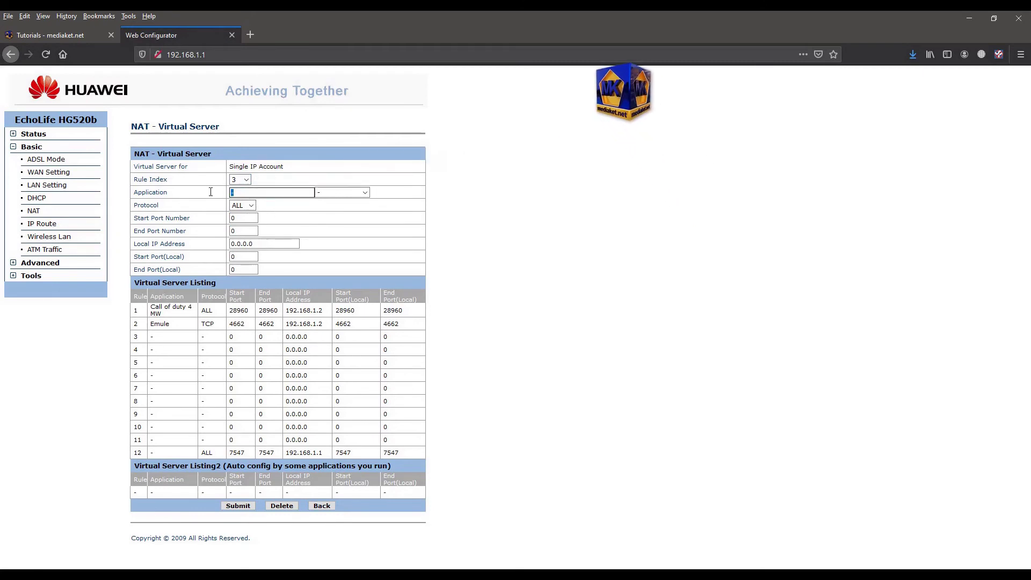
pyautogui.write('Emu')
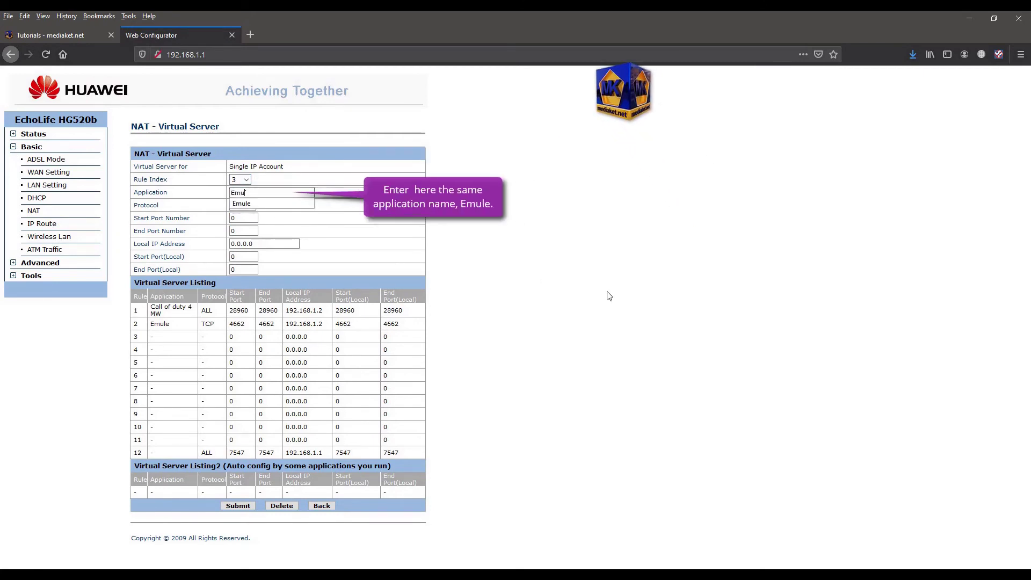
pyautogui.write('le')
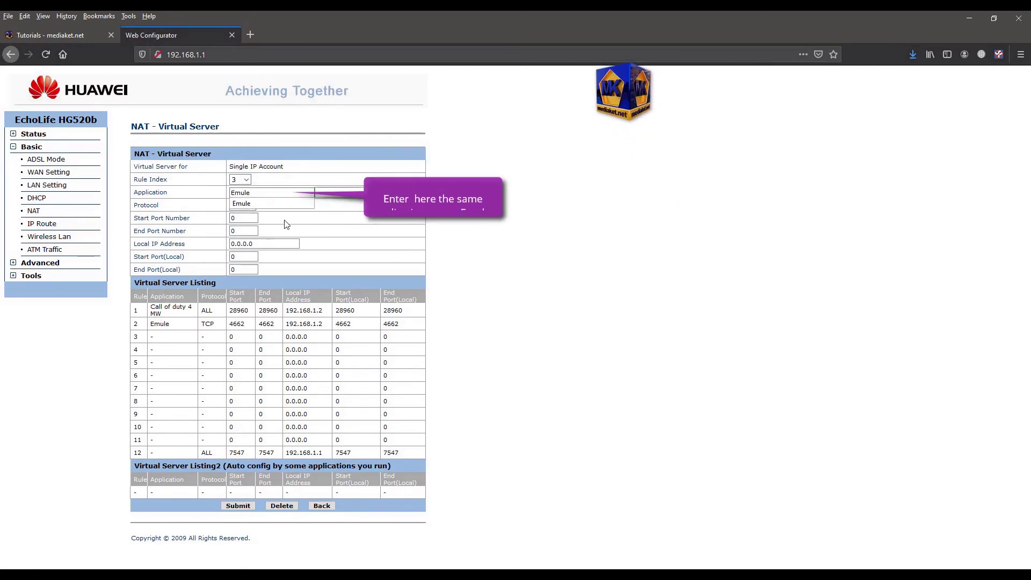
pyautogui.press('Down')
pyautogui.press('Return')
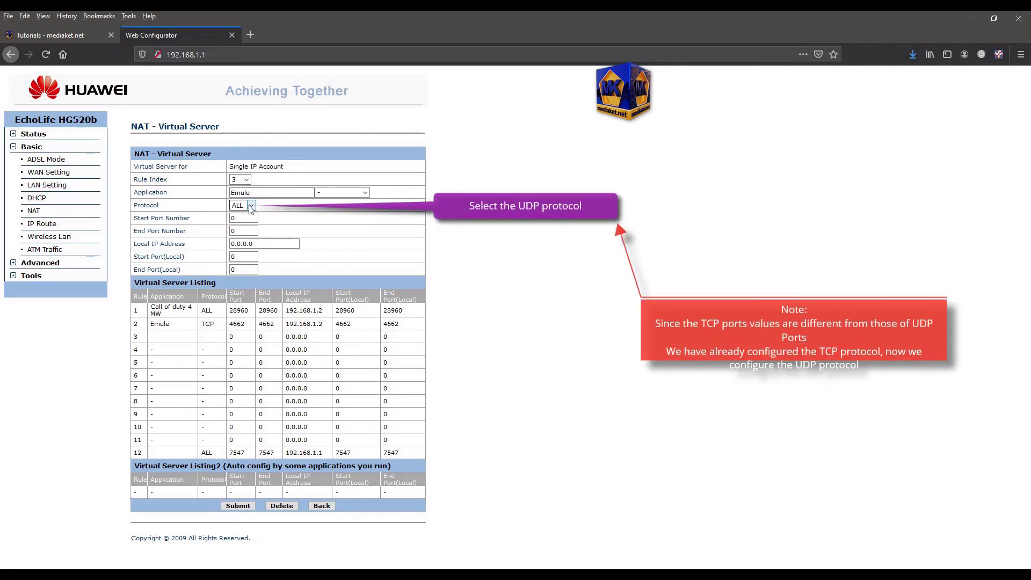
pyautogui.click(243, 244)
# - Set both the start and end port numbers of rule 3 to 4672
pyautogui.doubleClick(230, 218)
pyautogui.write('4')
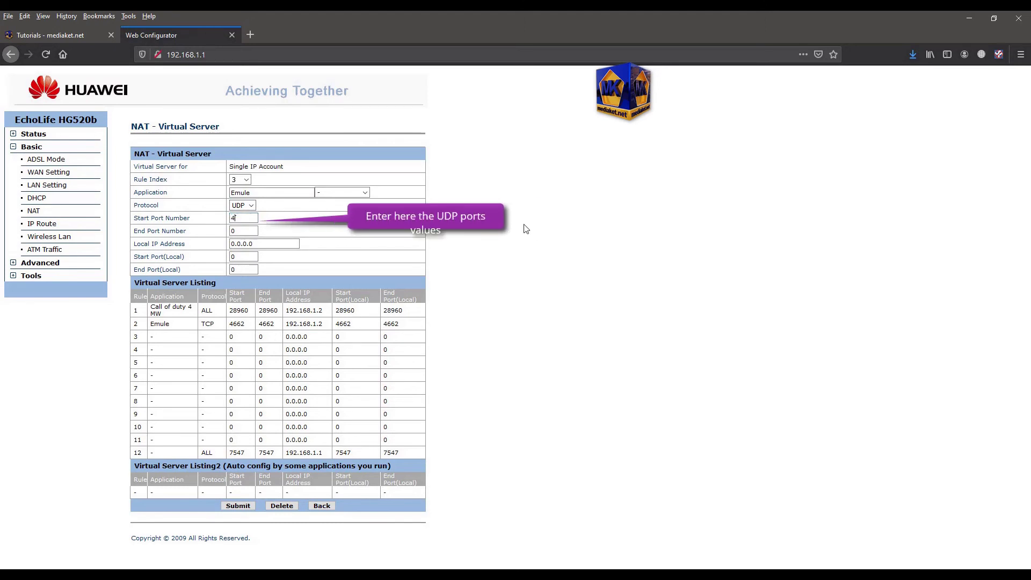
pyautogui.write('667')
pyautogui.press('BackSpace')
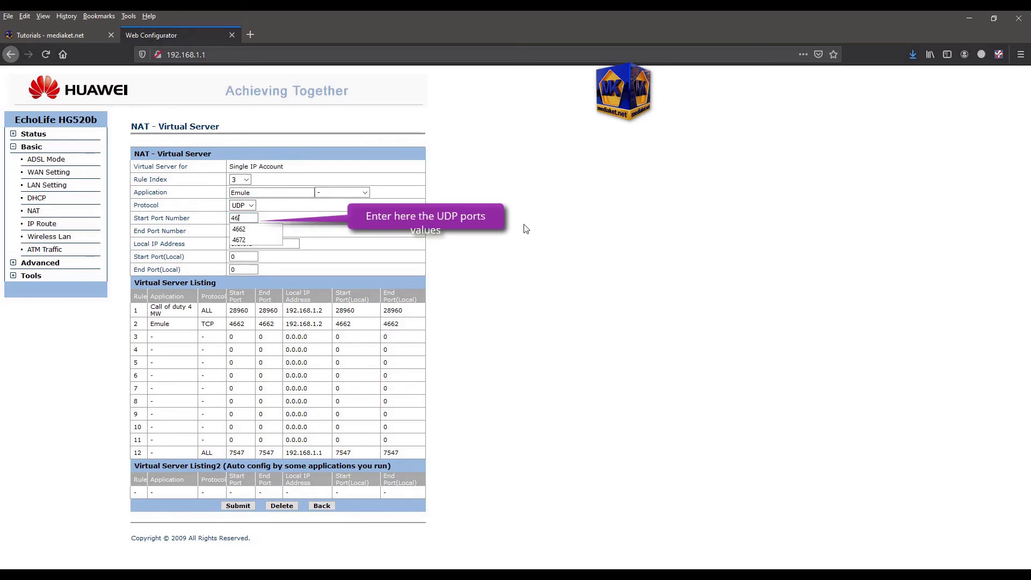
pyautogui.write('72')
pyautogui.press('Escape')
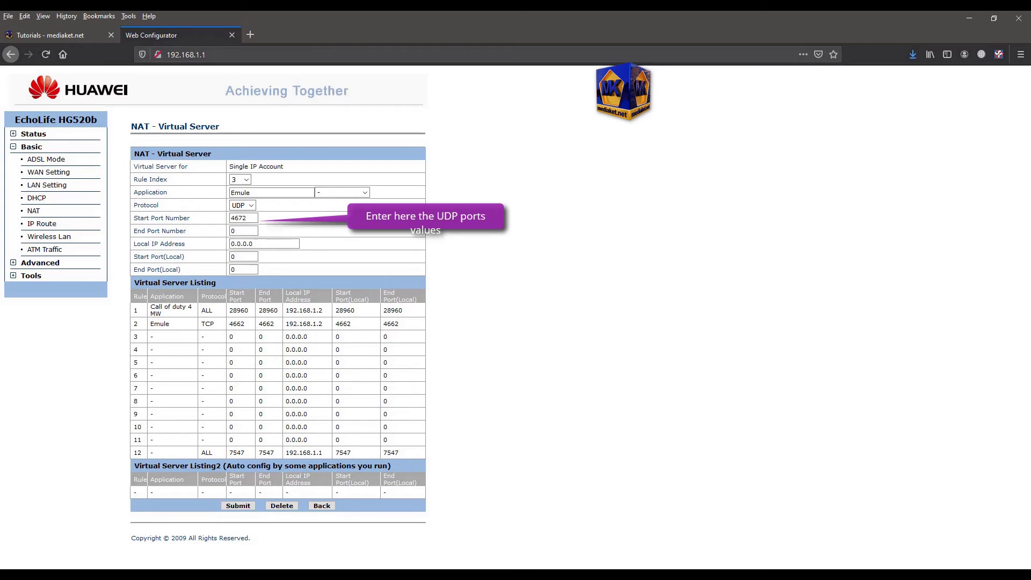
pyautogui.doubleClick(255, 231)
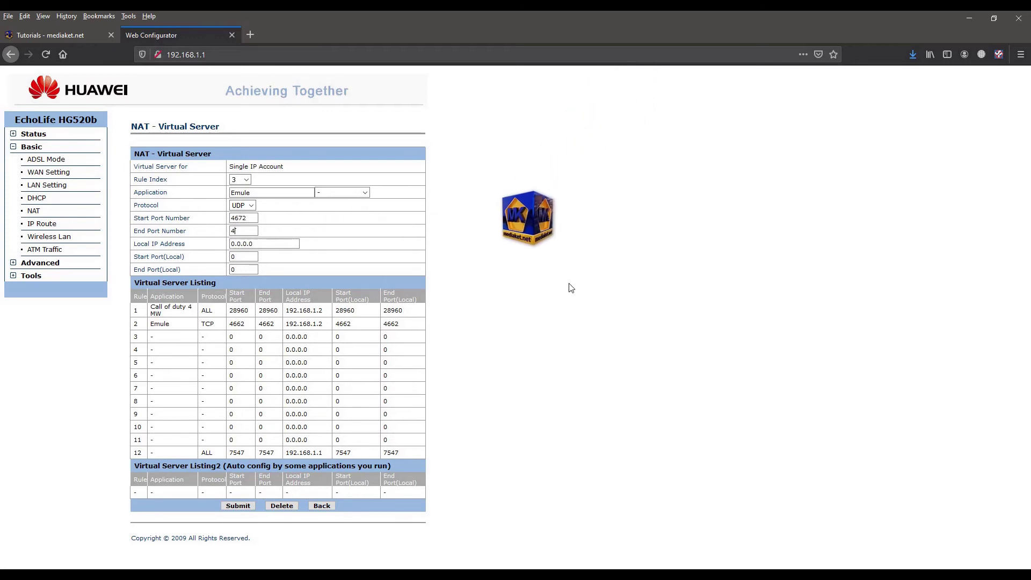
pyautogui.write('4672')
pyautogui.press('Escape')
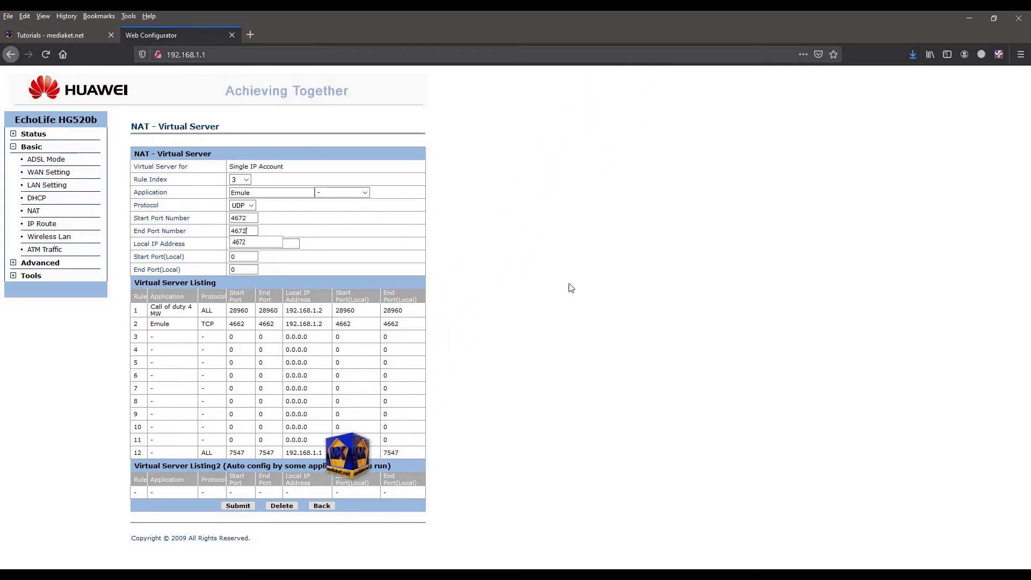
# - Set the local IP address of rule 3 to 192.168.1.2 and its local start port to 4672
pyautogui.press('Tab')
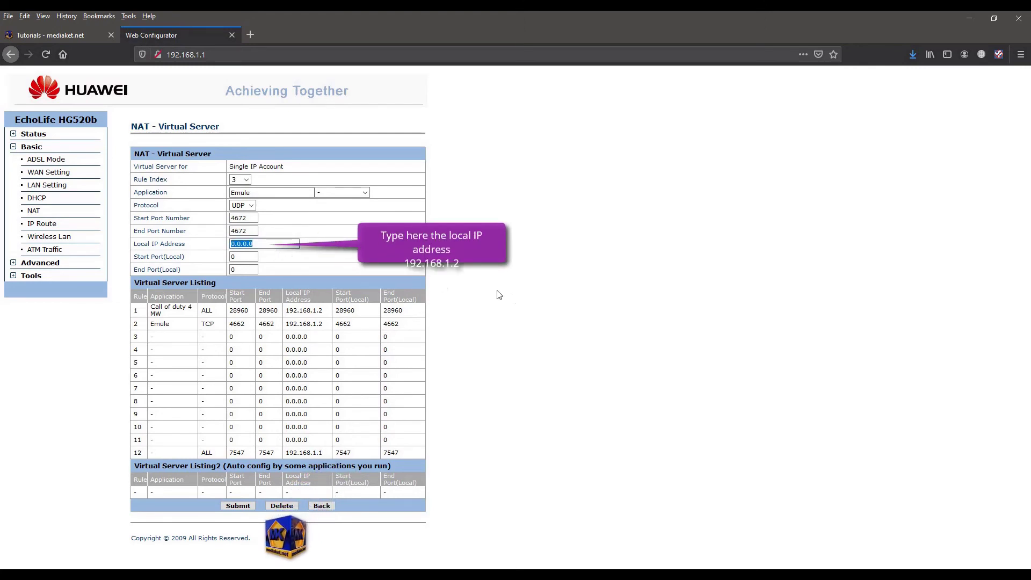
pyautogui.write('192.1')
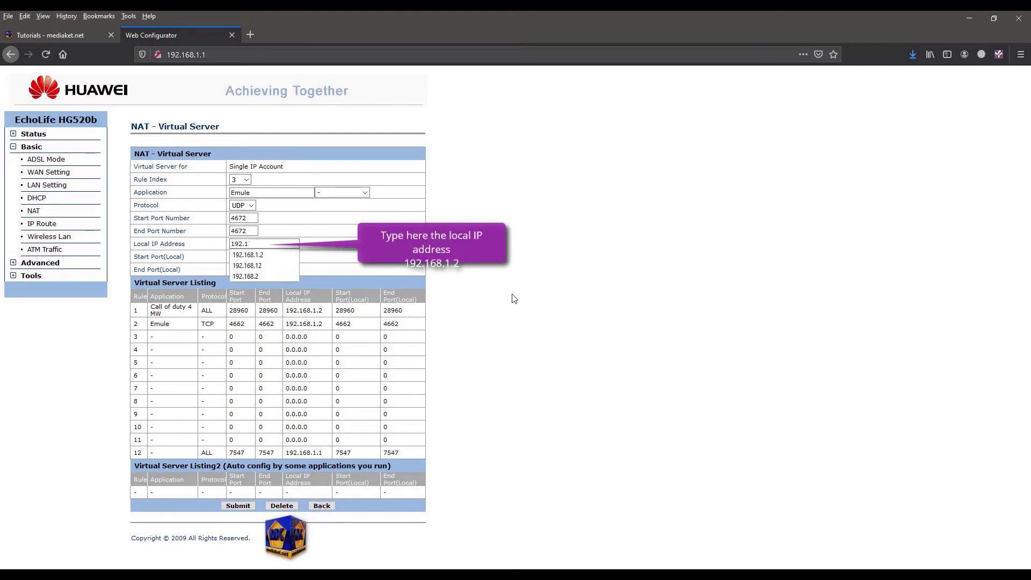
pyautogui.write('68.1.2')
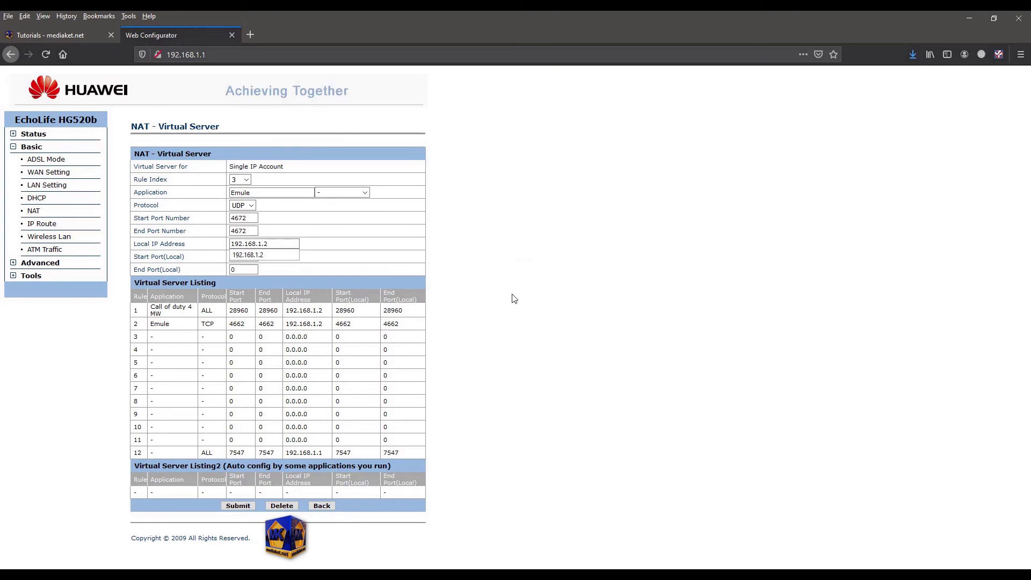
pyautogui.click(514, 298)
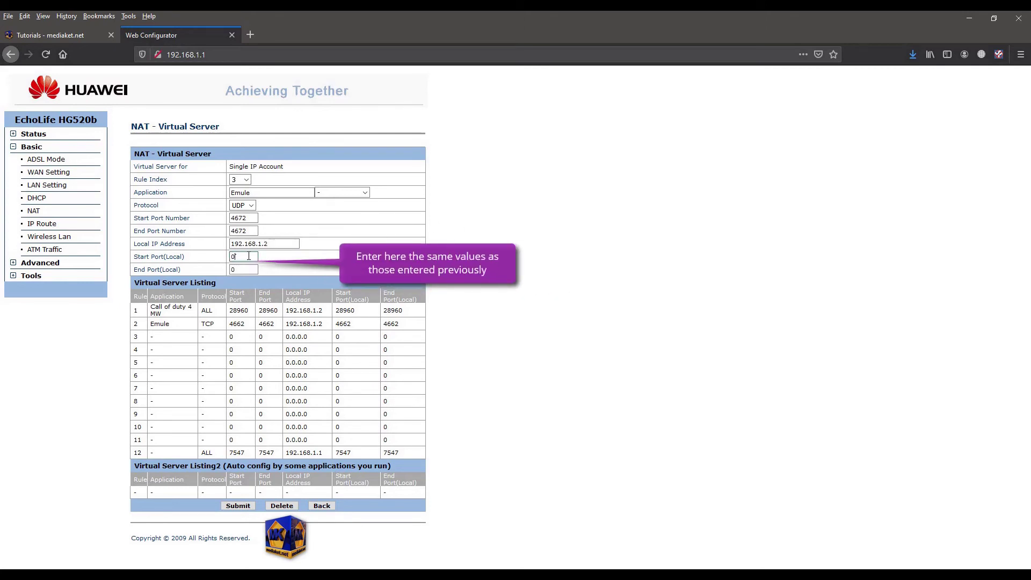
pyautogui.write('4672')
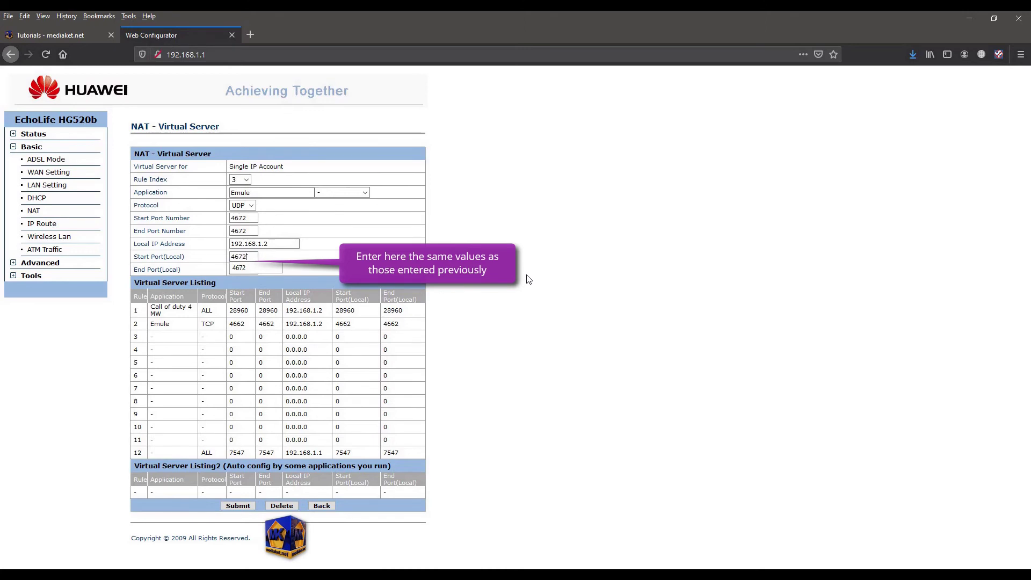
# - Set the local end port of virtual server rule 3 to 4672
pyautogui.press('Tab')
pyautogui.write('4672')
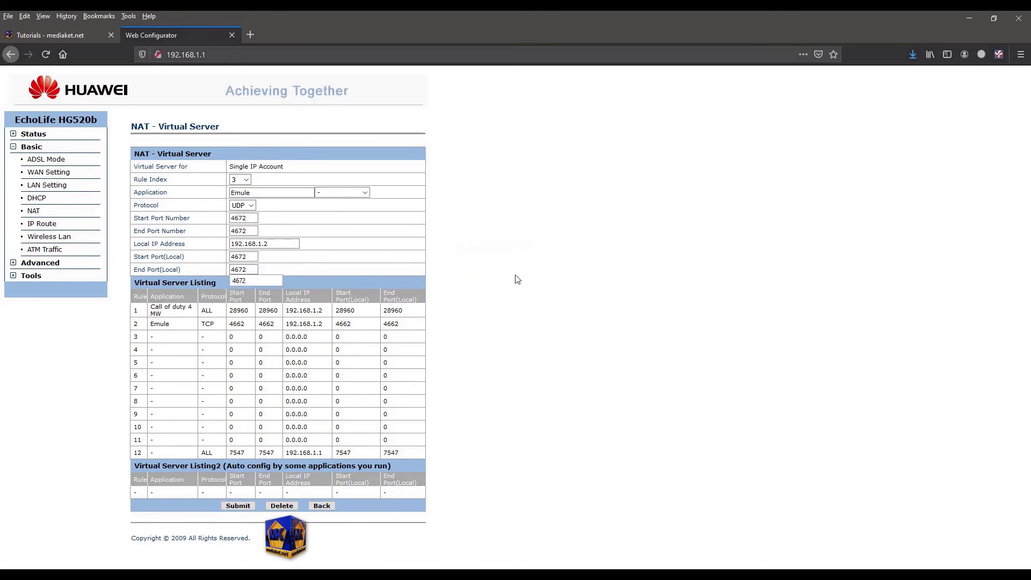
pyautogui.click(467, 277)
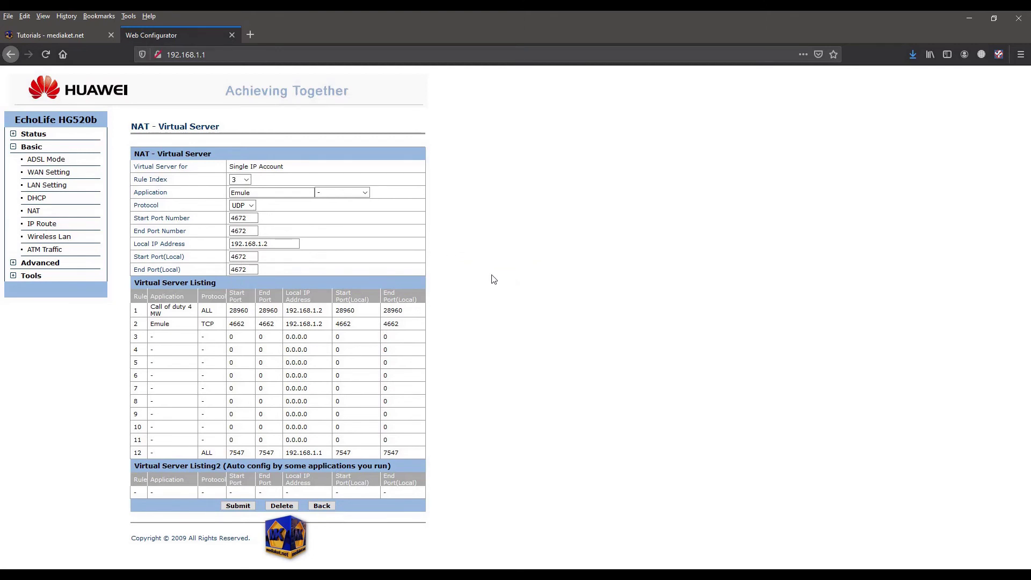
# - Submit rule 3, check the Emule protocols in the virtual server listing and return to the previous page
pyautogui.click(237, 505)
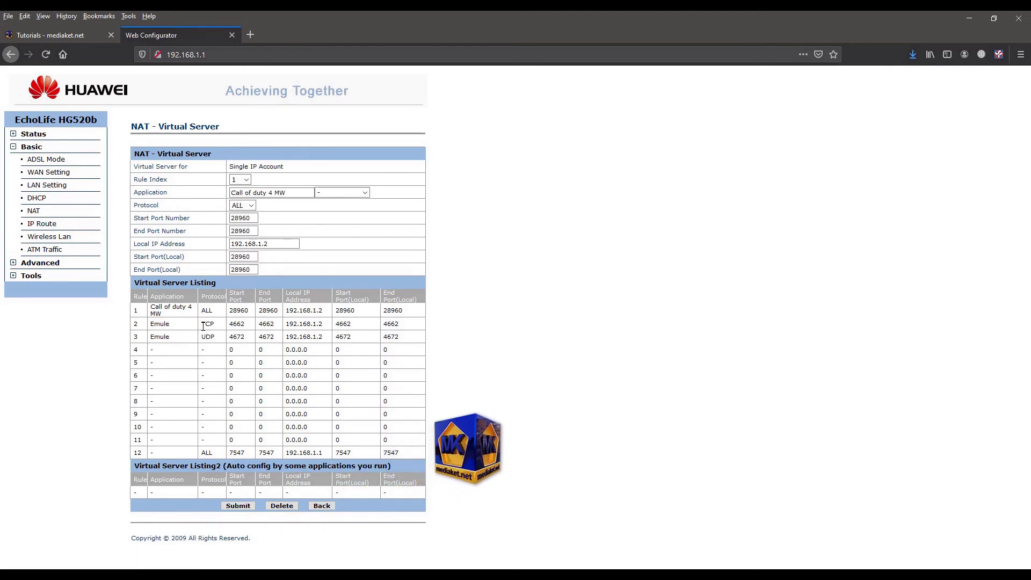
pyautogui.moveTo(204, 326); pyautogui.dragTo(220, 341)
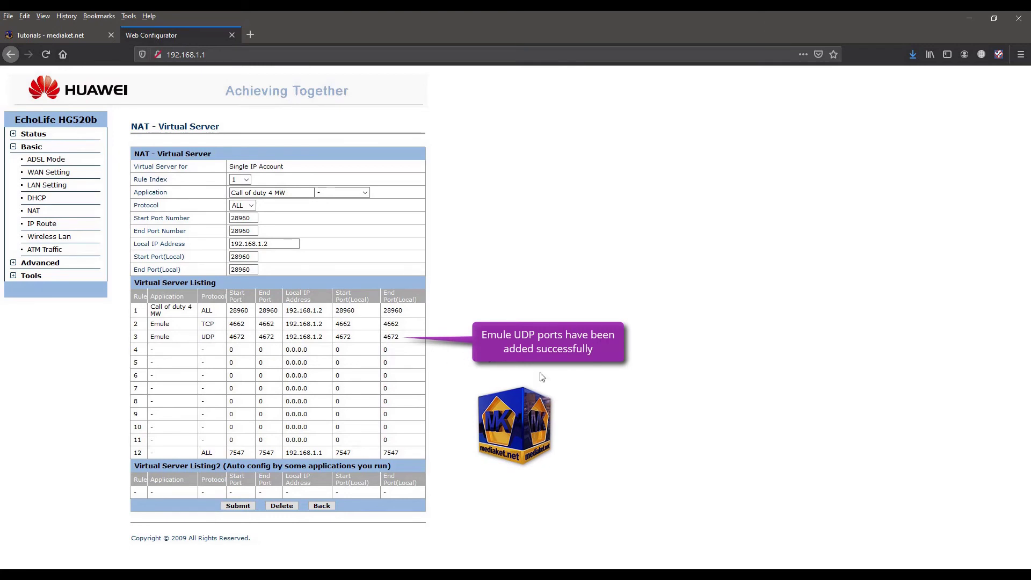
pyautogui.click(322, 506)
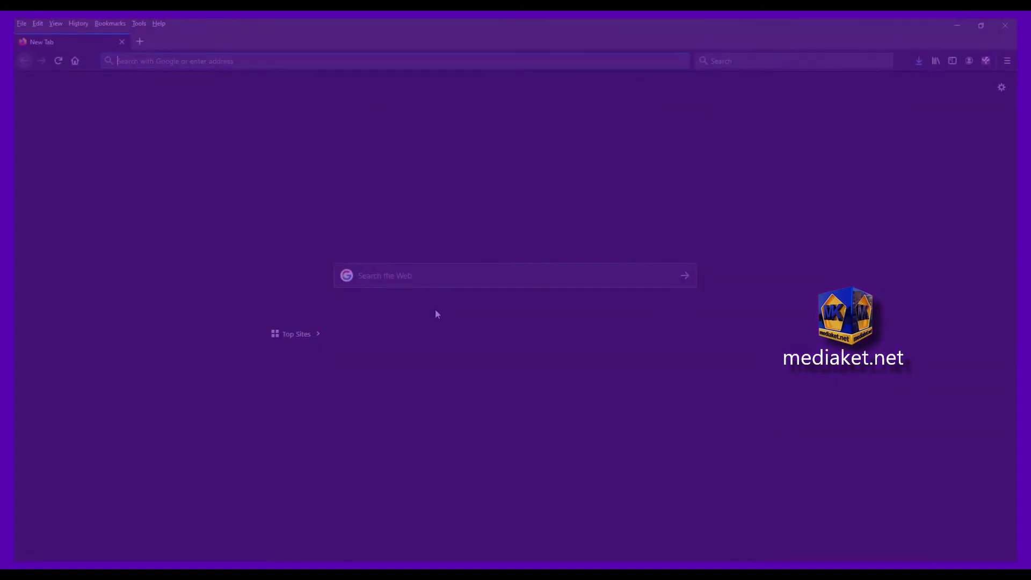
# - Open the router's configuration page at 192.168.1.1 and log in with the prefilled admin credentials
pyautogui.write('192.168.1.1/')
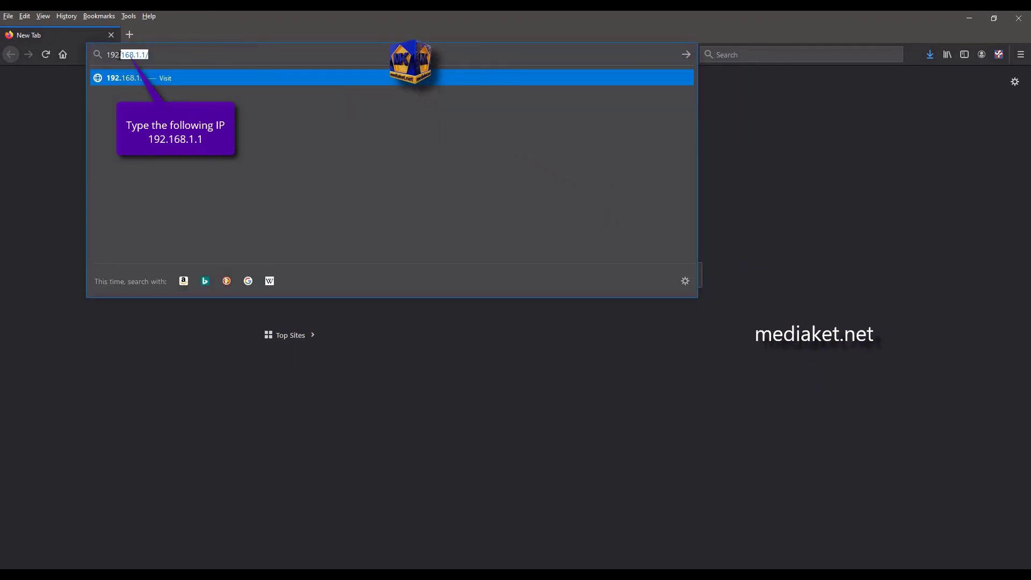
pyautogui.press('Return')
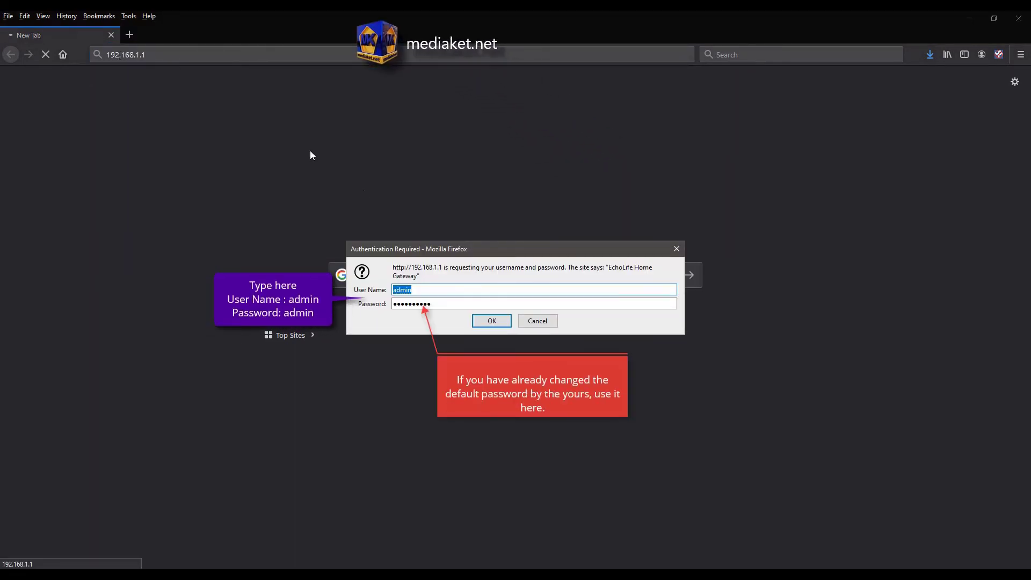
pyautogui.click(490, 320)
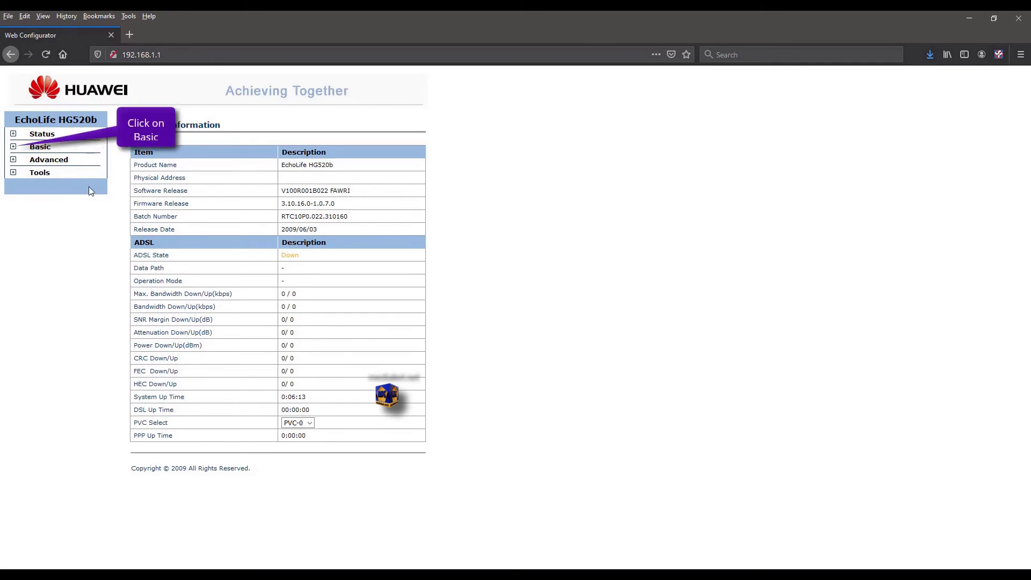
# - Open the basic DHCP settings and set the primary DNS server to 8.8.8.8
pyautogui.click(14, 149)
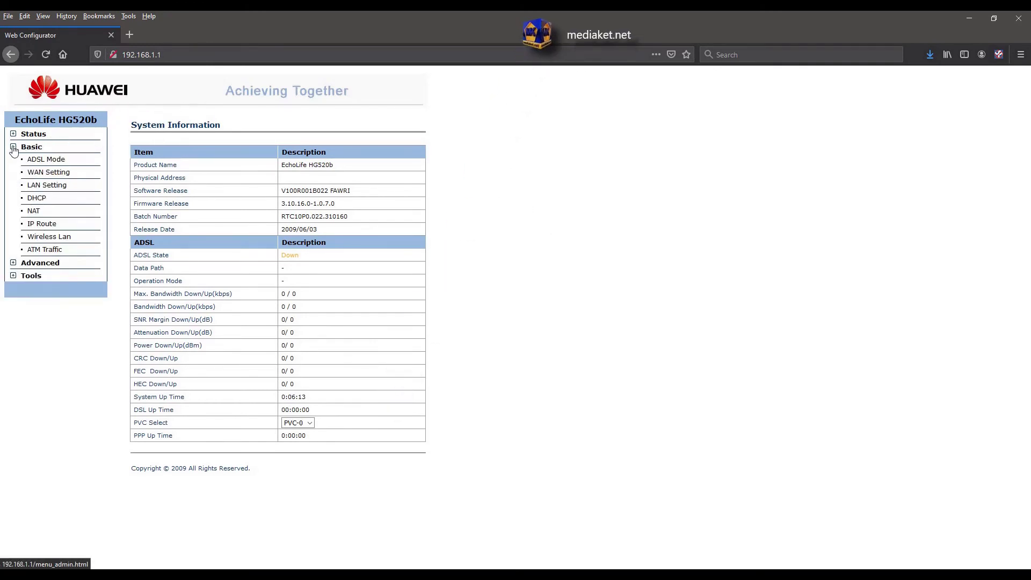
pyautogui.click(35, 199)
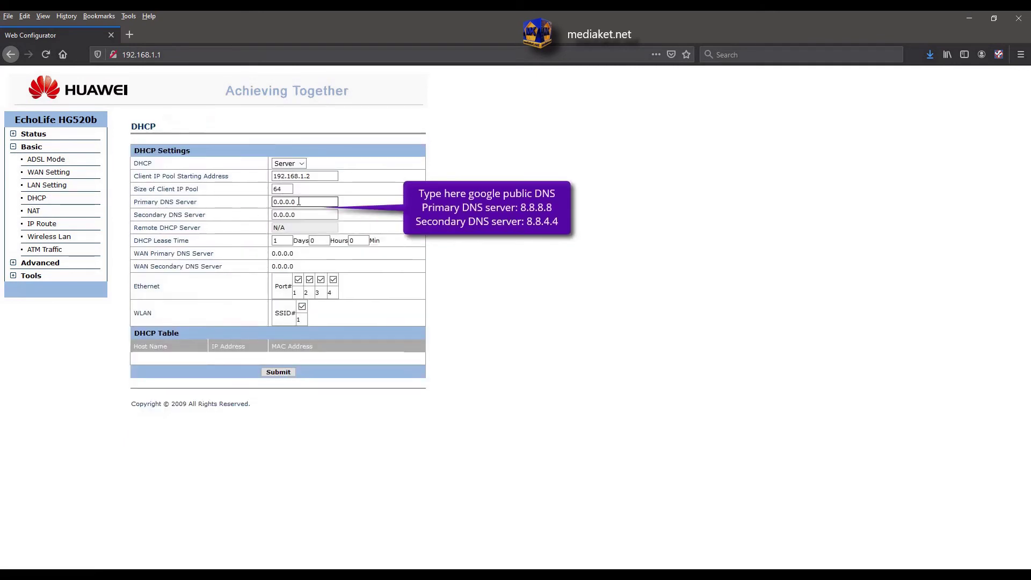
pyautogui.doubleClick(299, 202)
pyautogui.click(298, 201)
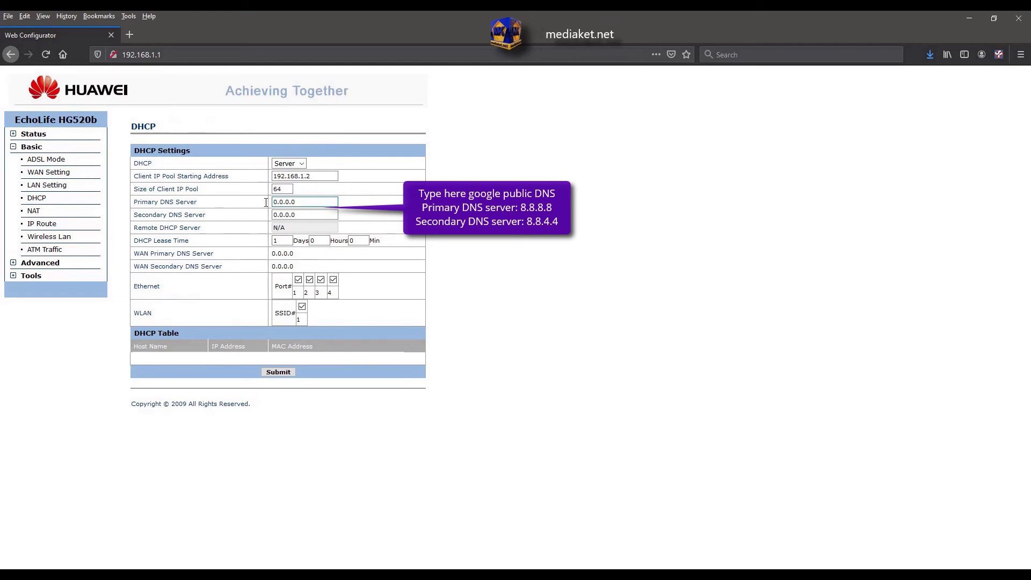
pyautogui.doubleClick(301, 202)
pyautogui.write('8')
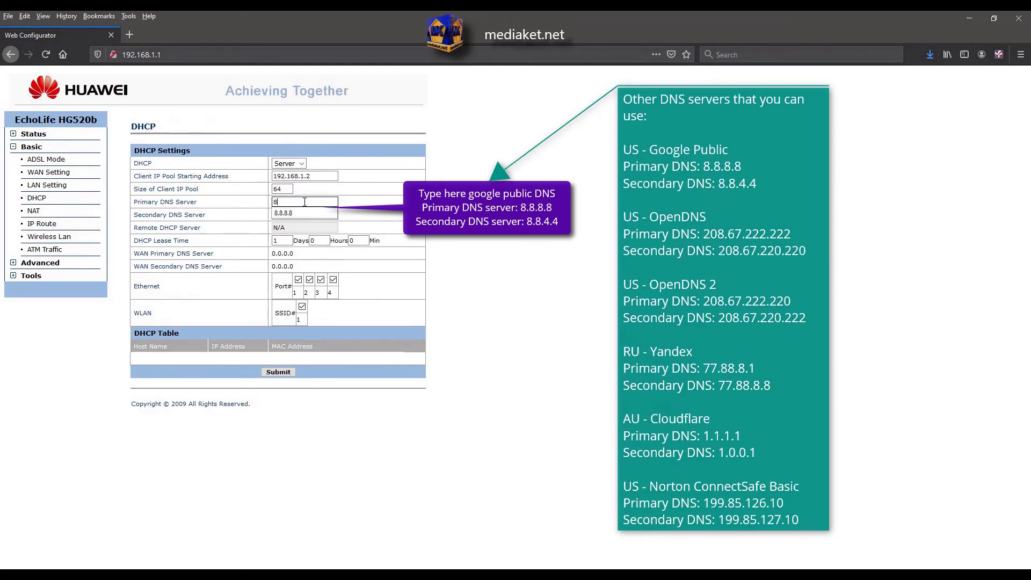
pyautogui.write('.8.8.8')
pyautogui.click(373, 209)
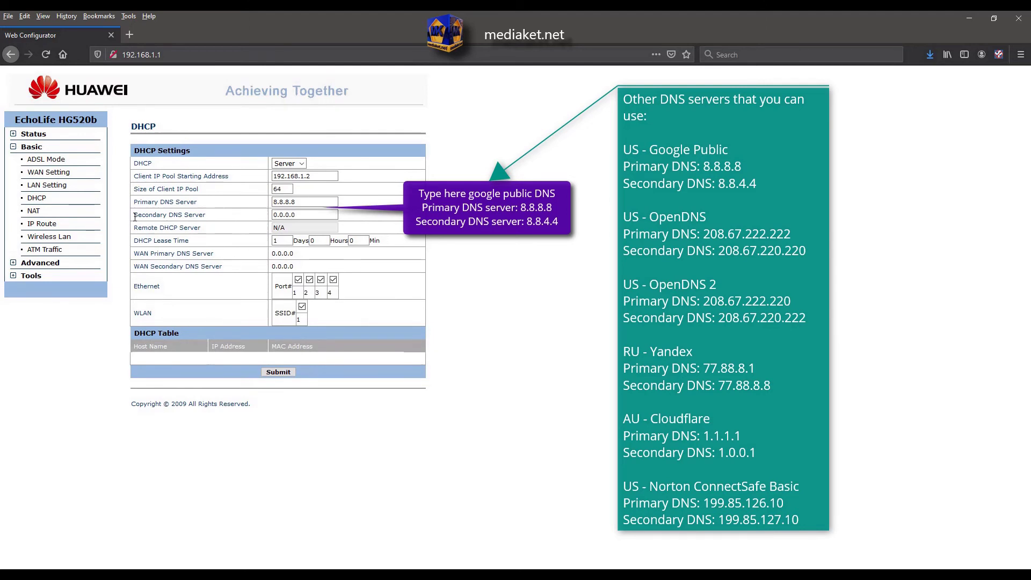
# - Set the secondary DNS server to 8.8.4.4, then submit the DHCP settings and check the WAN primary DNS server
pyautogui.moveTo(143, 215); pyautogui.dragTo(209, 216)
pyautogui.tripleClick(323, 214)
pyautogui.write('8.8')
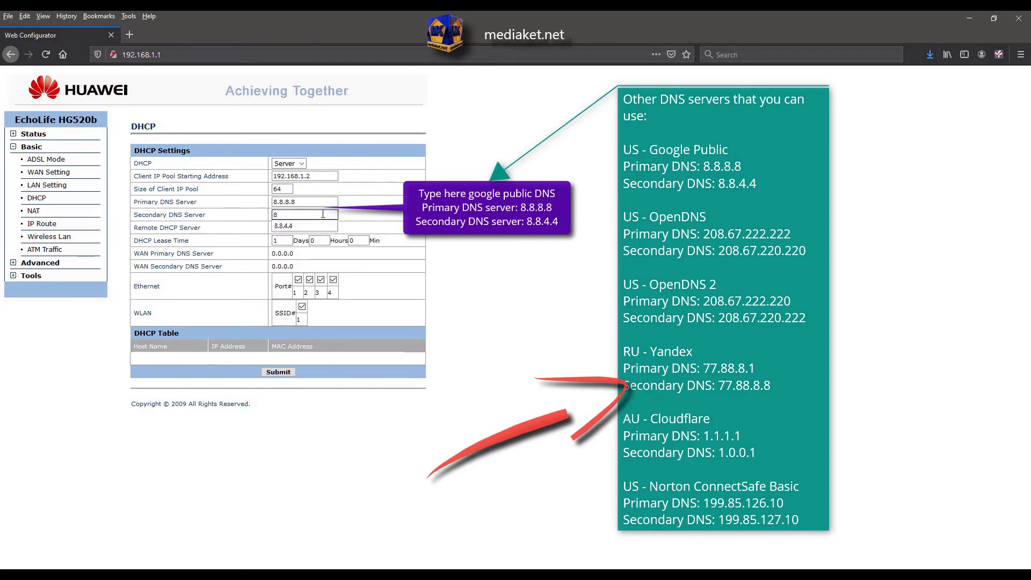
pyautogui.write('.')
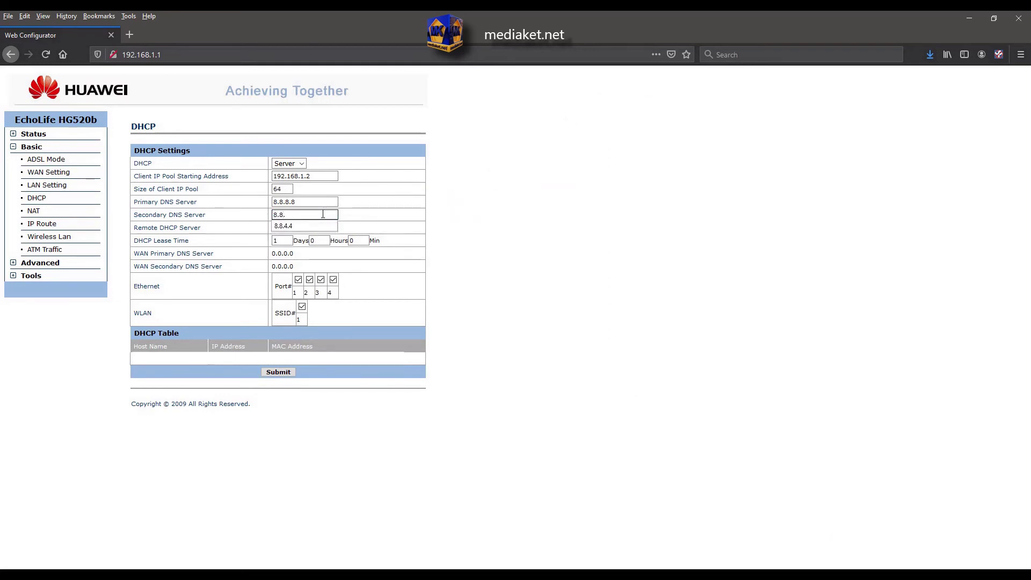
pyautogui.write('4.4')
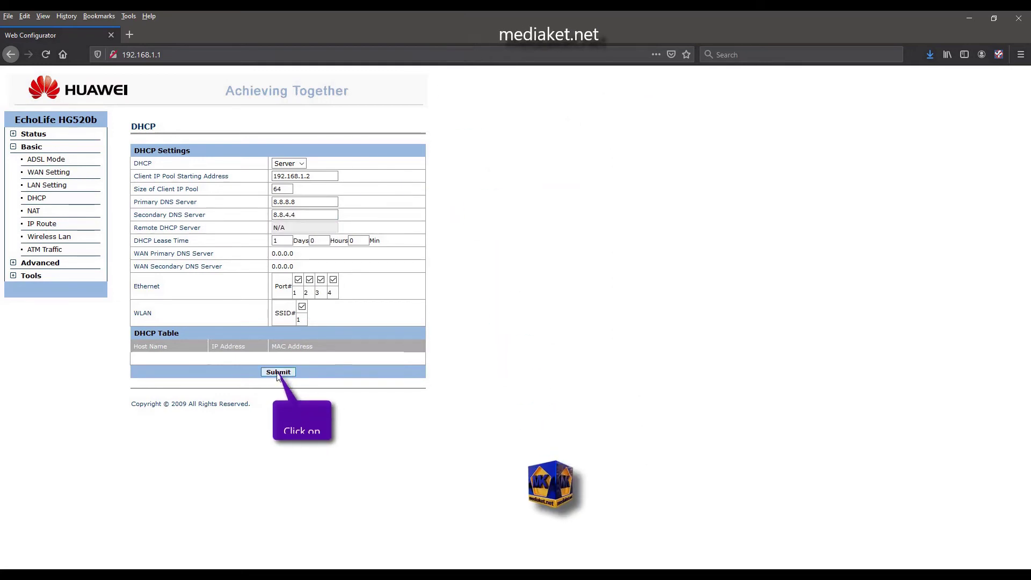
pyautogui.click(277, 373)
pyautogui.moveTo(293, 253); pyautogui.dragTo(271, 257)
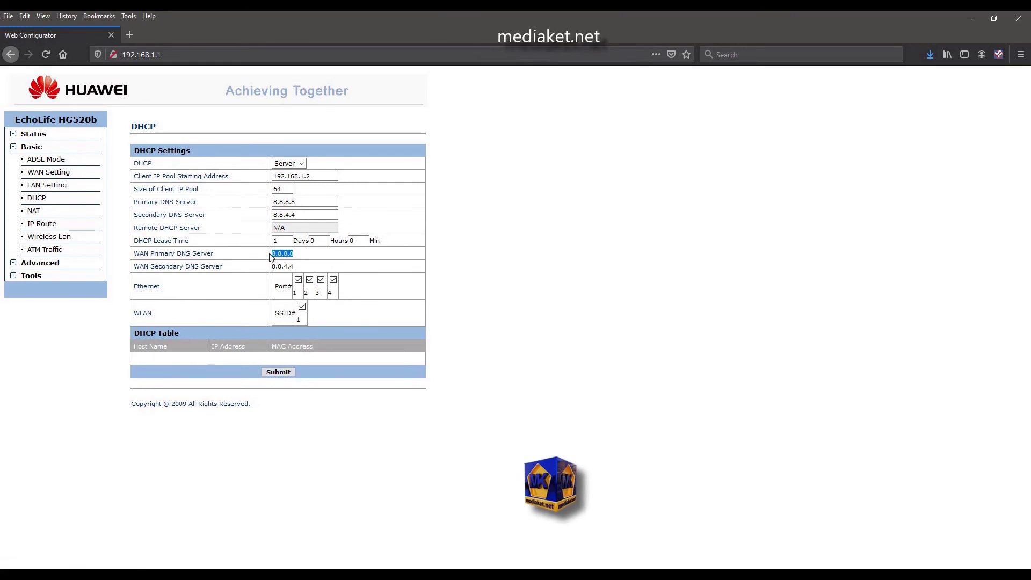